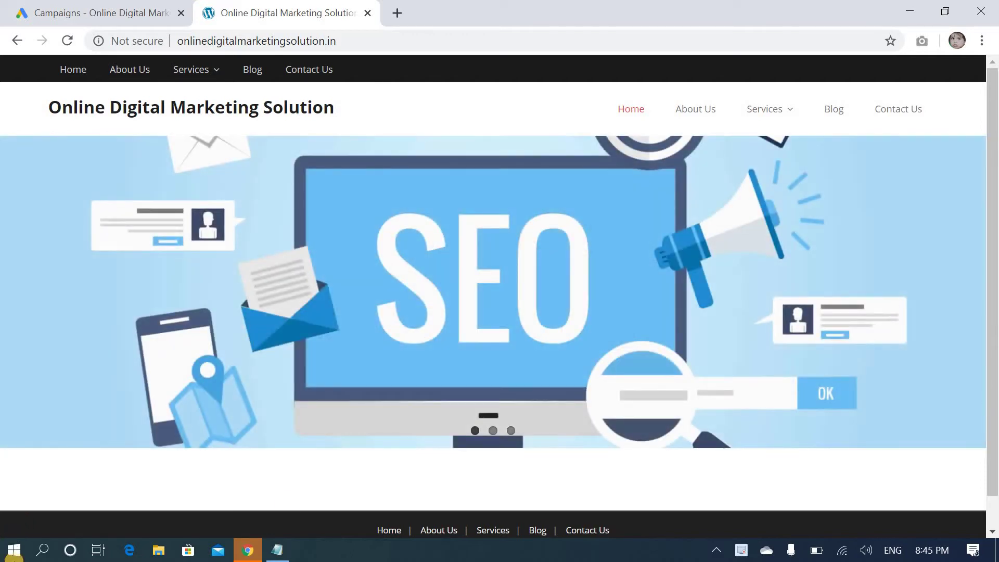
Switch to the blank Notepad document and write the heading "Google Ads Remarketing", followed by an empty line.
left_click(278, 550)
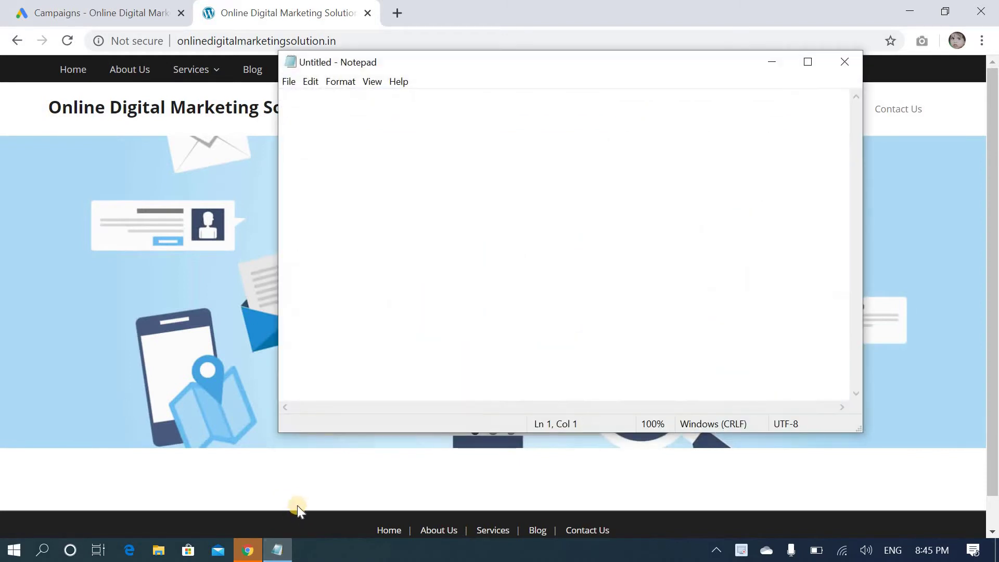
type("Goog")
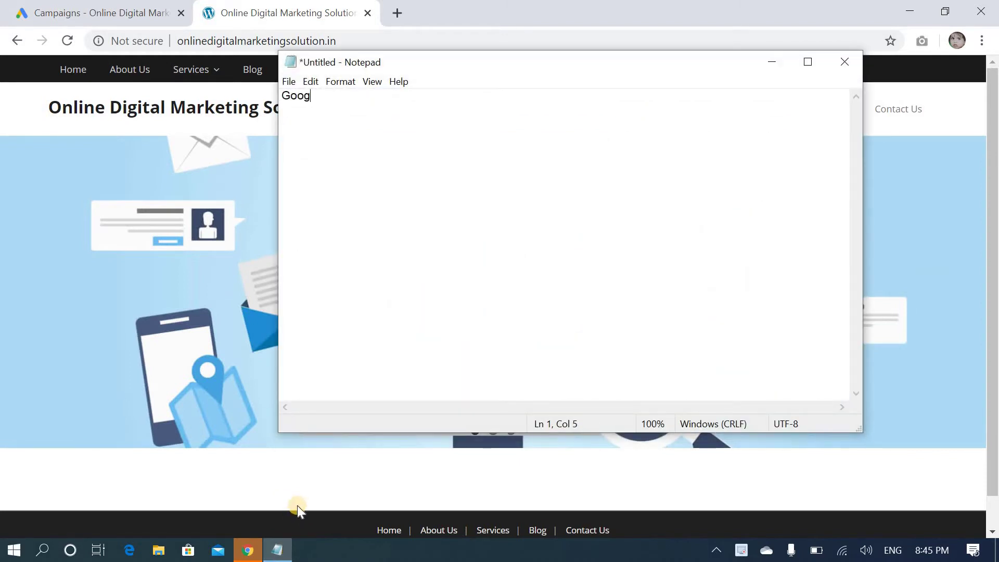
type("le Ad")
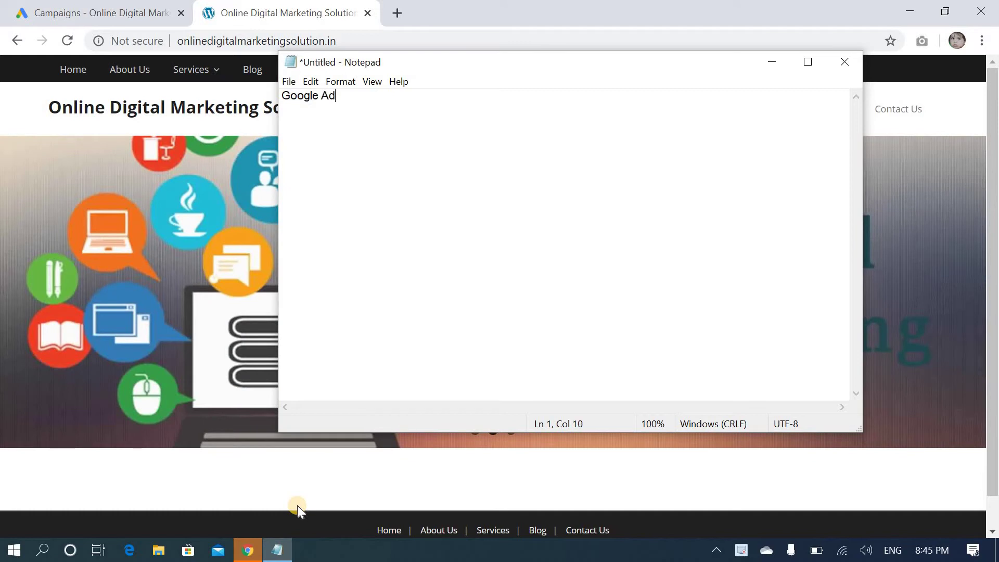
type("s Remark")
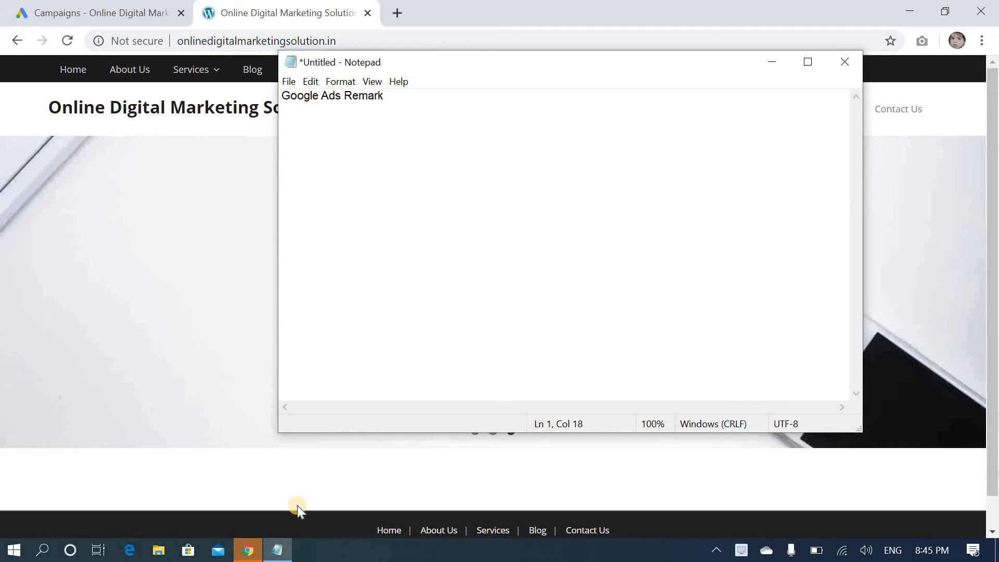
key("BackSpace")
key("BackSpace")
type("rketing")
key("Return")
key("Return")
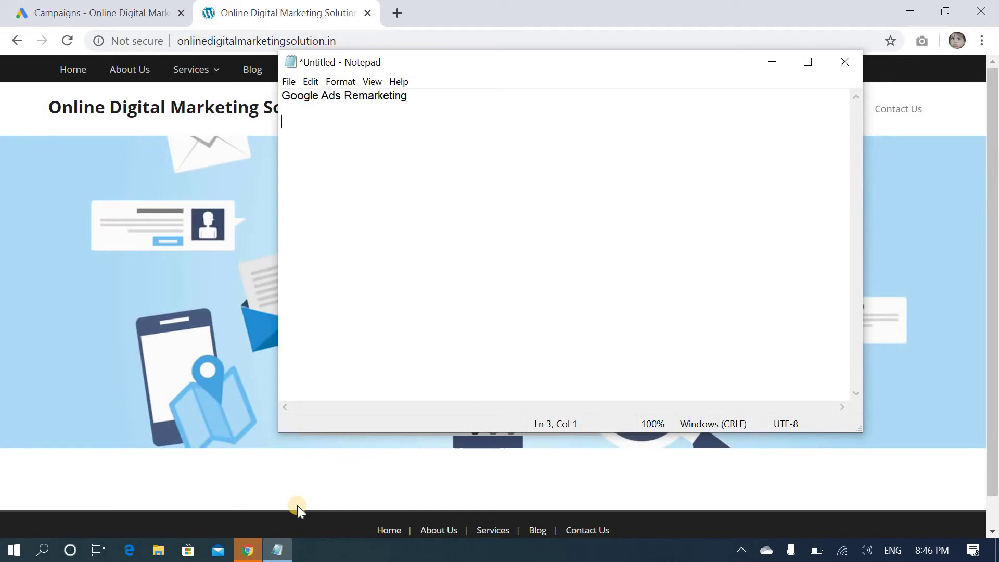
Add the first list item "1. Google Remarketing Code." below the heading.
type("1. Google Re")
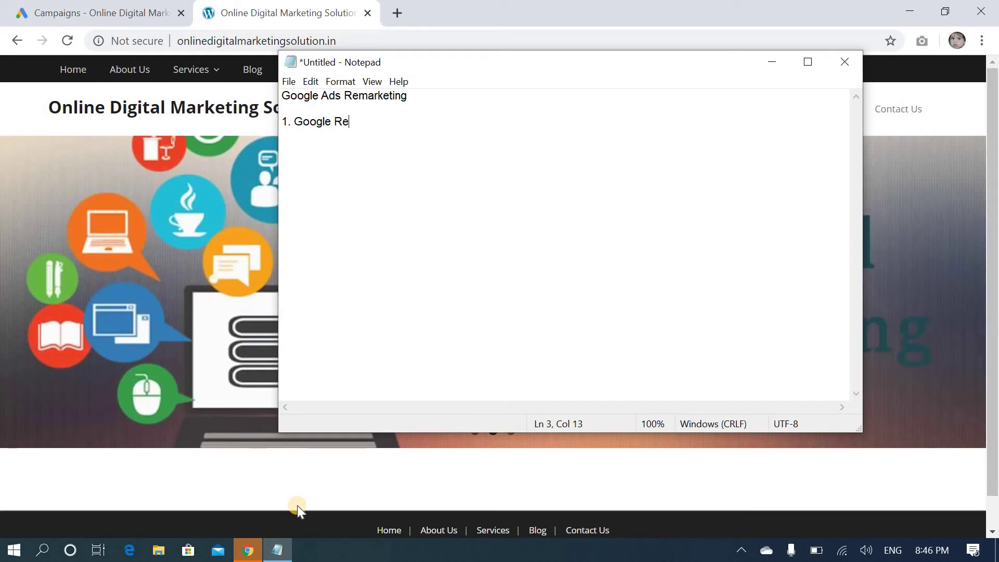
type("mark")
type("eting ")
type("Co")
key("BackSpace")
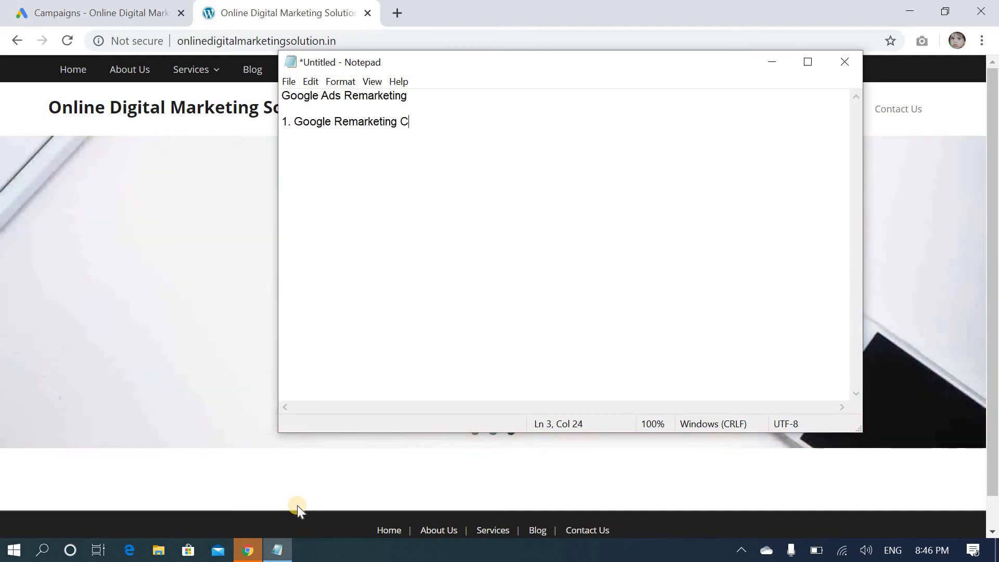
type("ode.")
Switch to Google Ads and start a new campaign without a goal's guidance, choosing Display as the campaign type.
left_click(74, 8)
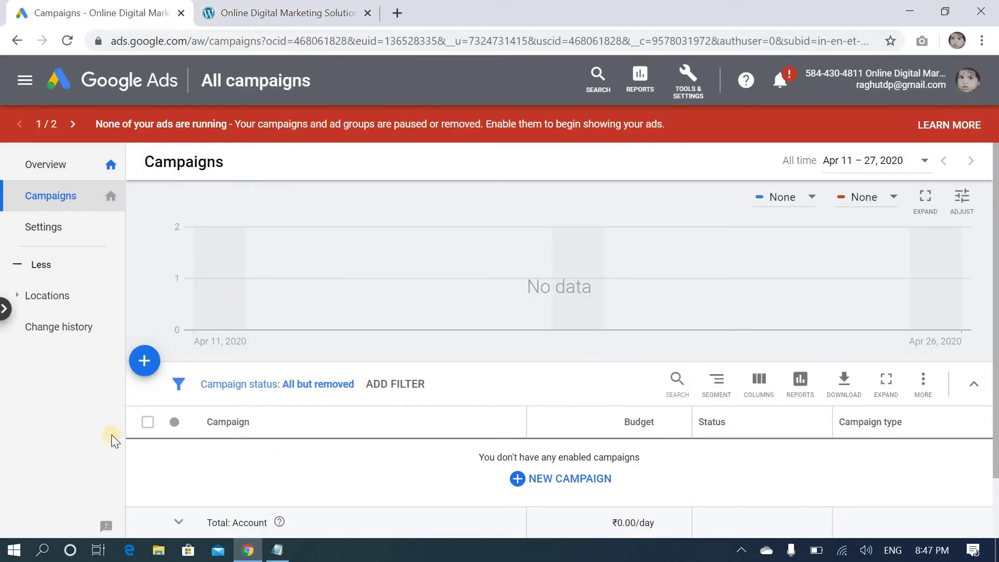
left_click(150, 378)
left_click(182, 431)
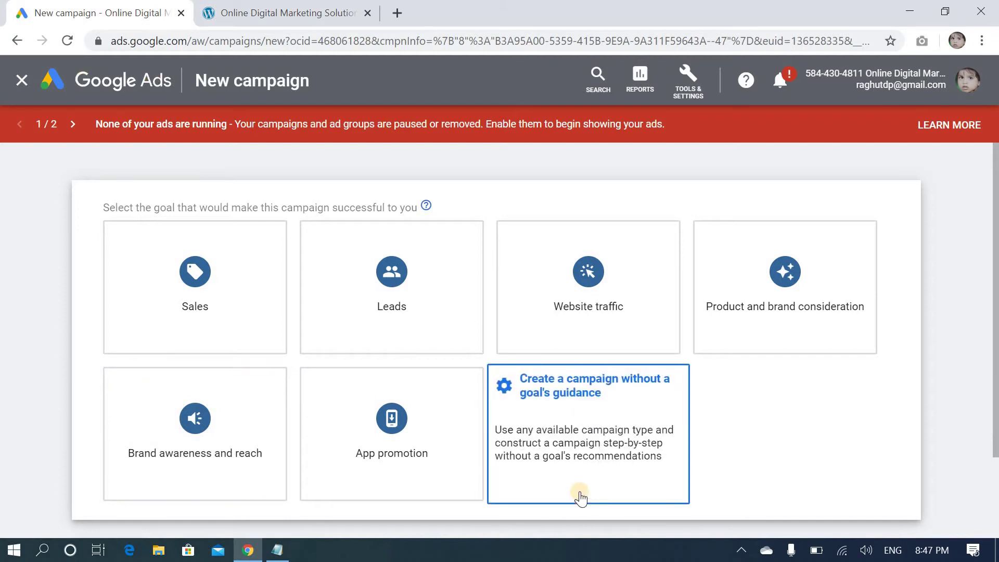
left_click(584, 448)
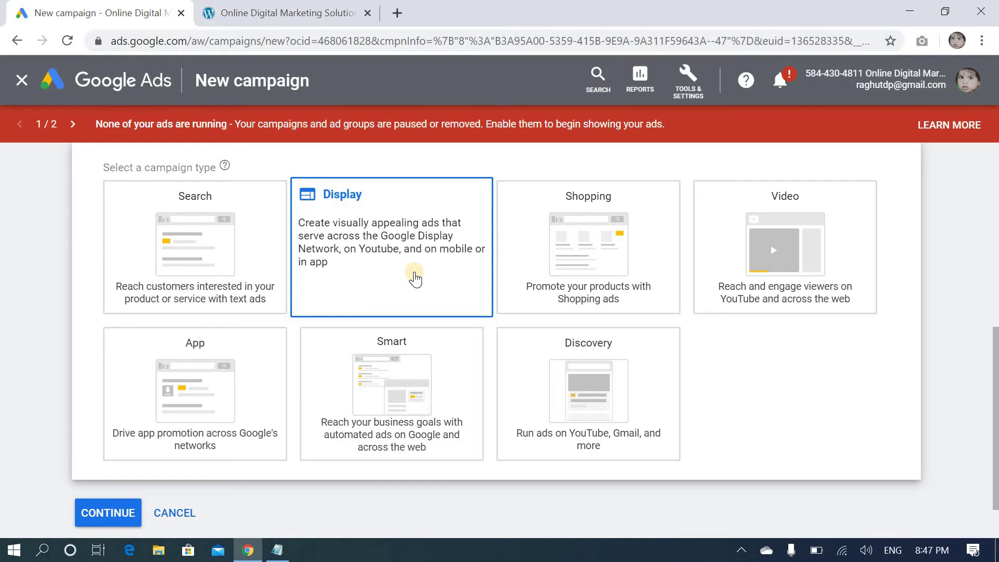
left_click(414, 278)
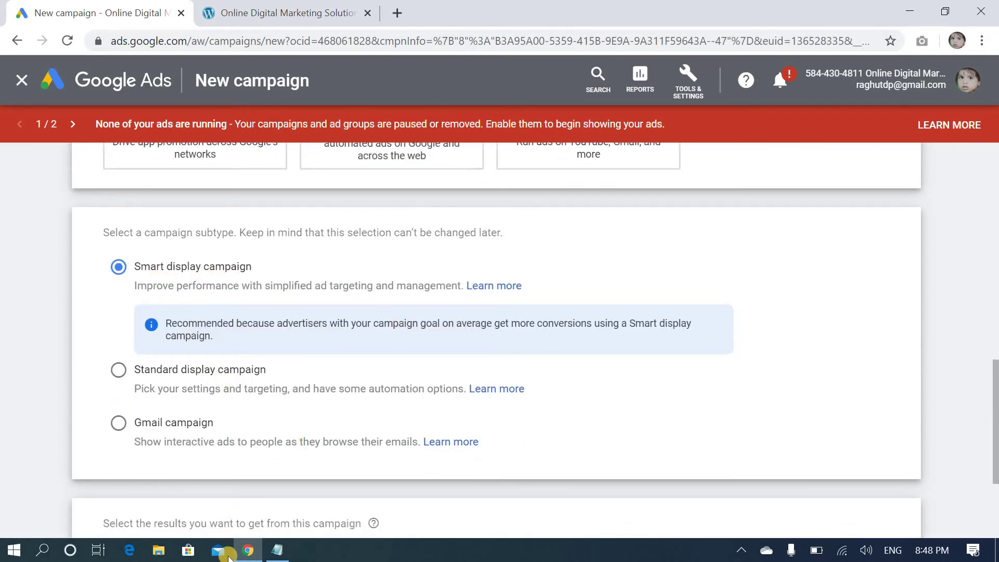
Copy the address of the Online Digital Marketing Solution site into the business website field and continue to the campaign settings.
scroll(639, 319, "down", 2)
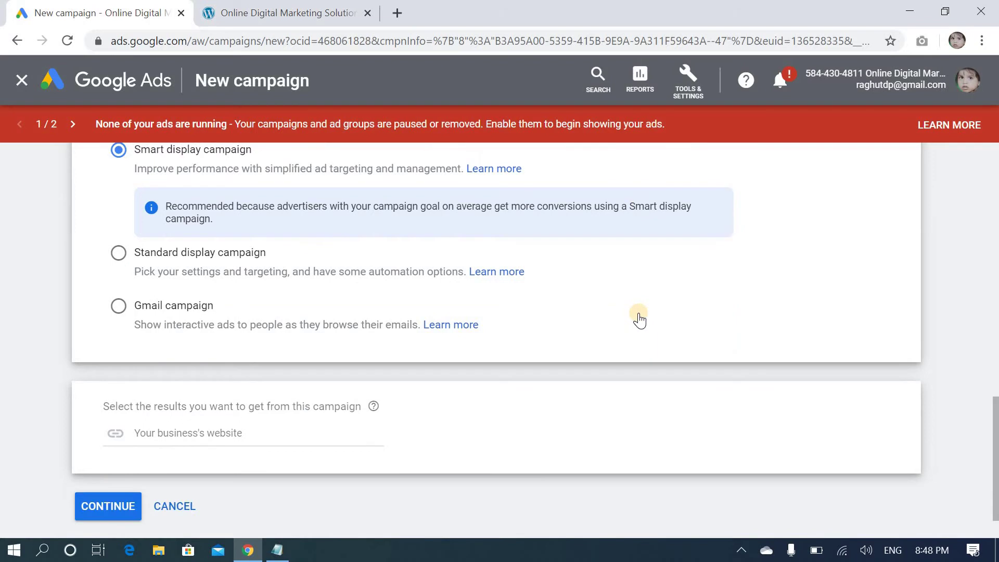
left_click(222, 427)
left_click(302, 12)
left_click(266, 40)
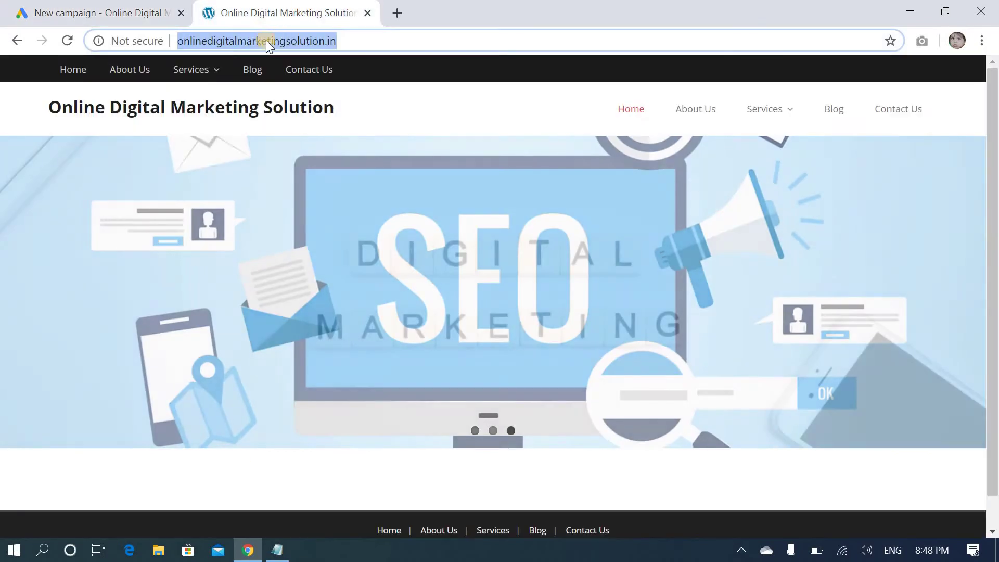
right_click(258, 39)
left_click(305, 128)
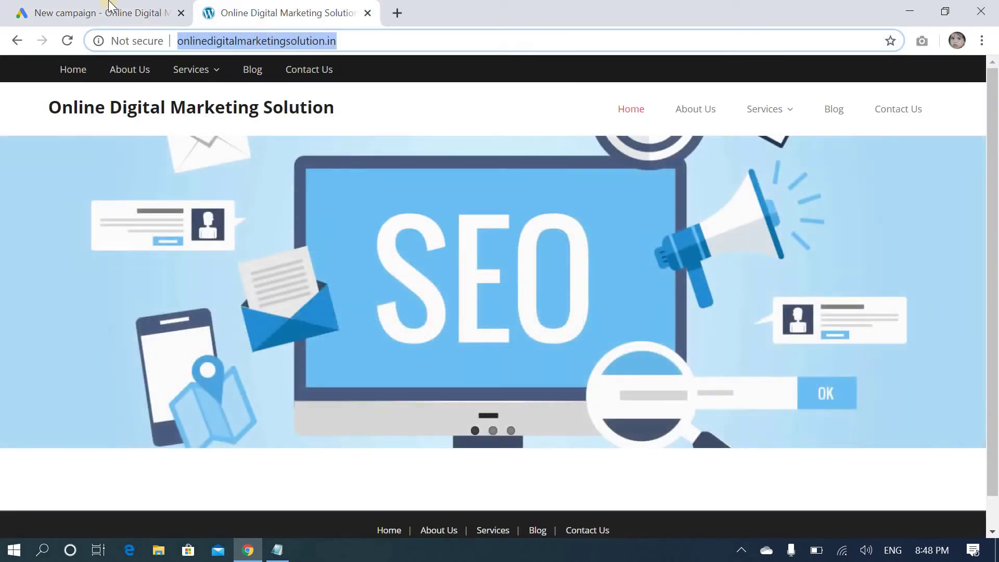
left_click(109, 14)
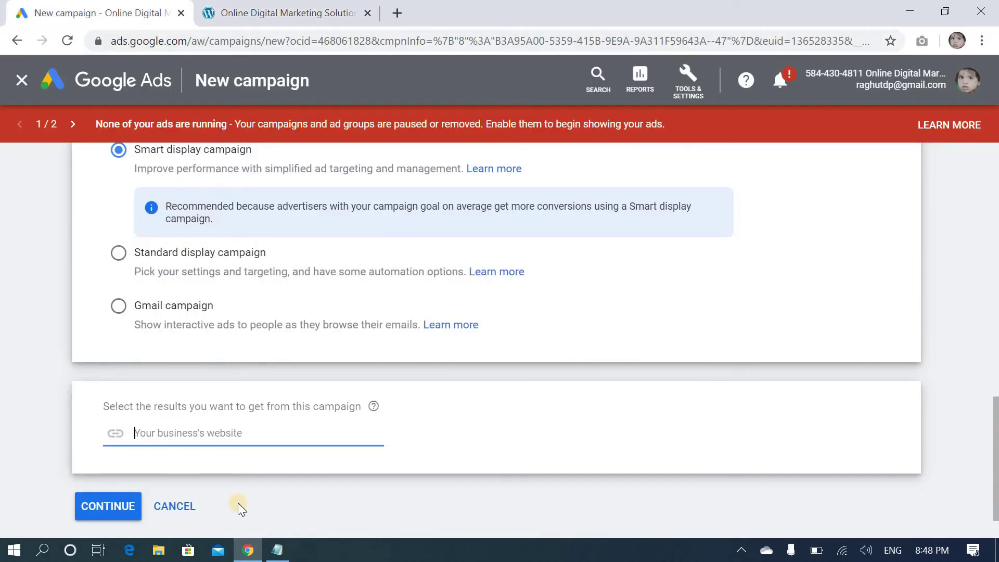
key("ctrl+v")
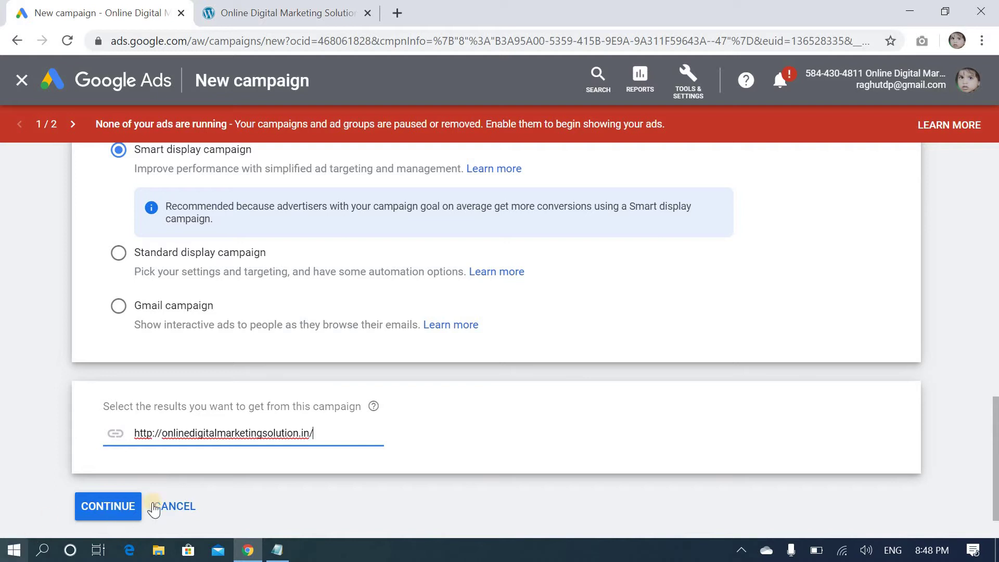
left_click(104, 507)
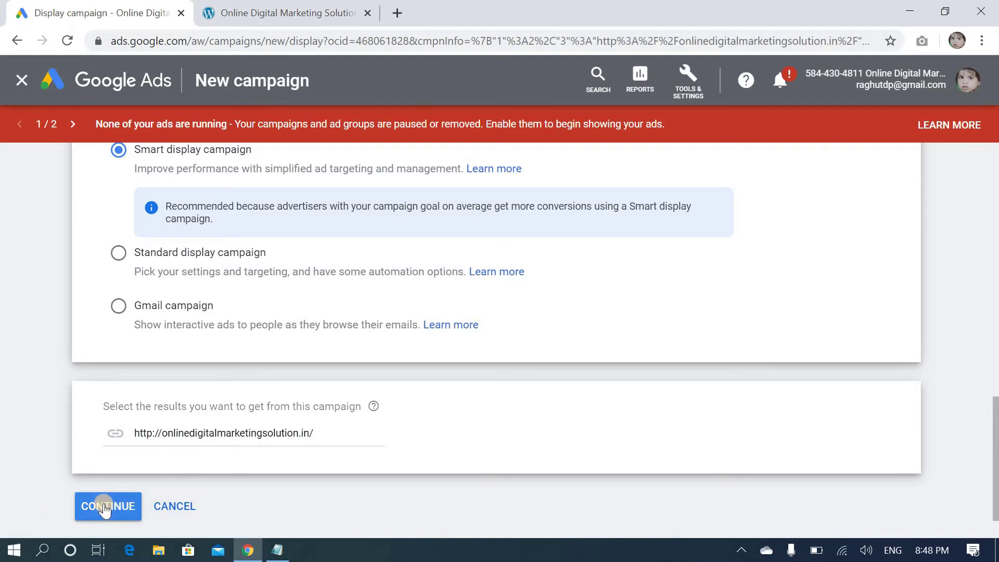
left_click(104, 506)
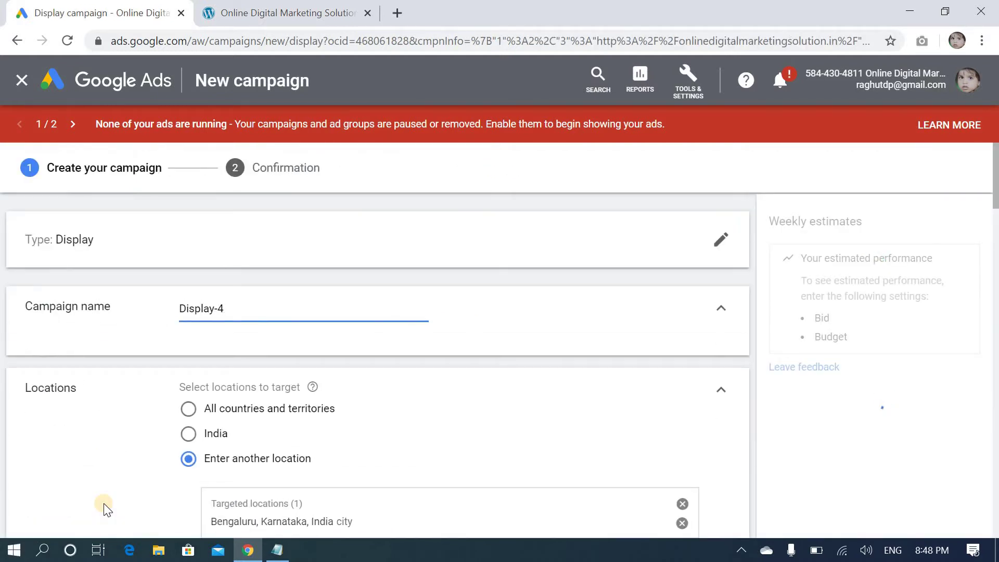
Name the campaign "ODMS-Remarketing Campaign".
key("BackSpace")
key("BackSpace")
key("BackSpace")
key("BackSpace")
key("BackSpace")
key("BackSpace")
key("BackSpace")
key("BackSpace")
key("BackSpace")
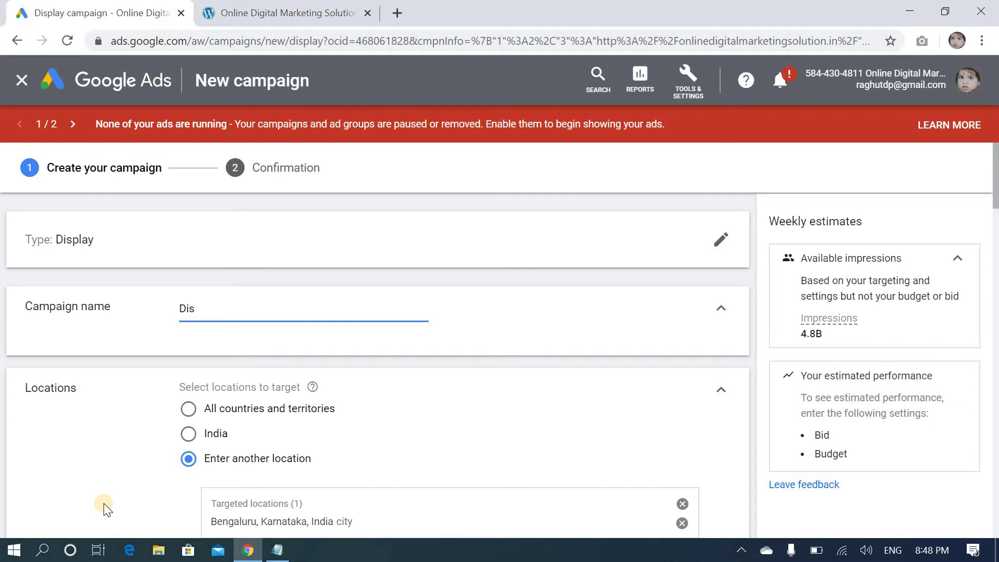
type("ODMS-Remarketing")
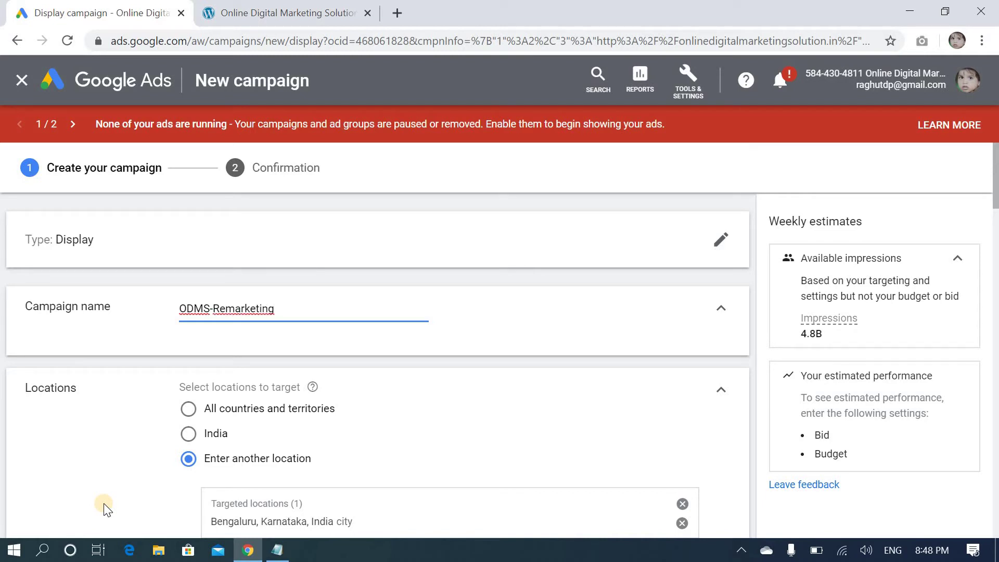
key("BackSpace")
key("BackSpace")
key("BackSpace")
key("BackSpace")
key("BackSpace")
key("BackSpace")
key("BackSpace")
key("BackSpace")
type("rketing Campaign")
Set the location targeting option to "People in or regularly in your targeted locations".
scroll(295, 427, "down", 2)
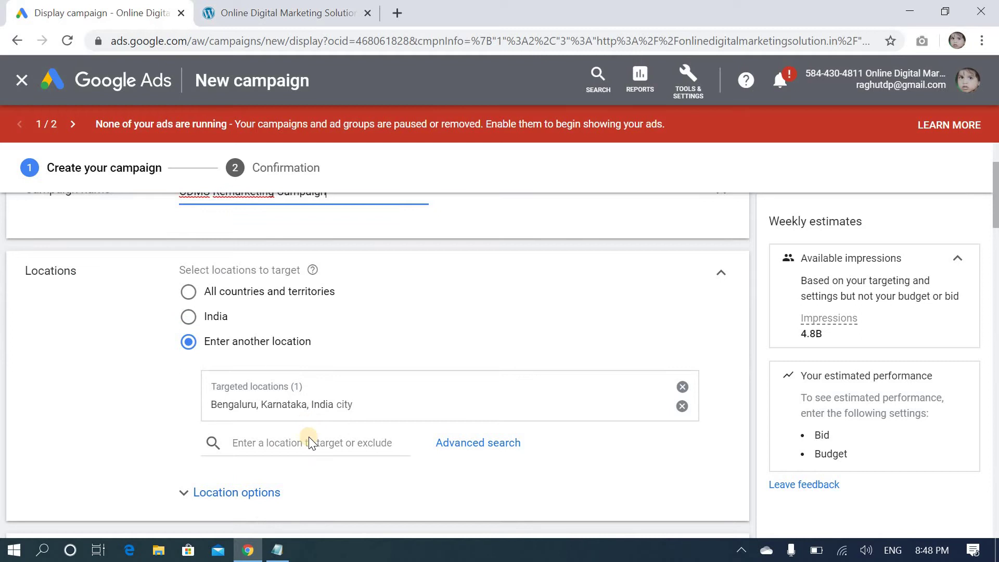
scroll(312, 437, "down", 2)
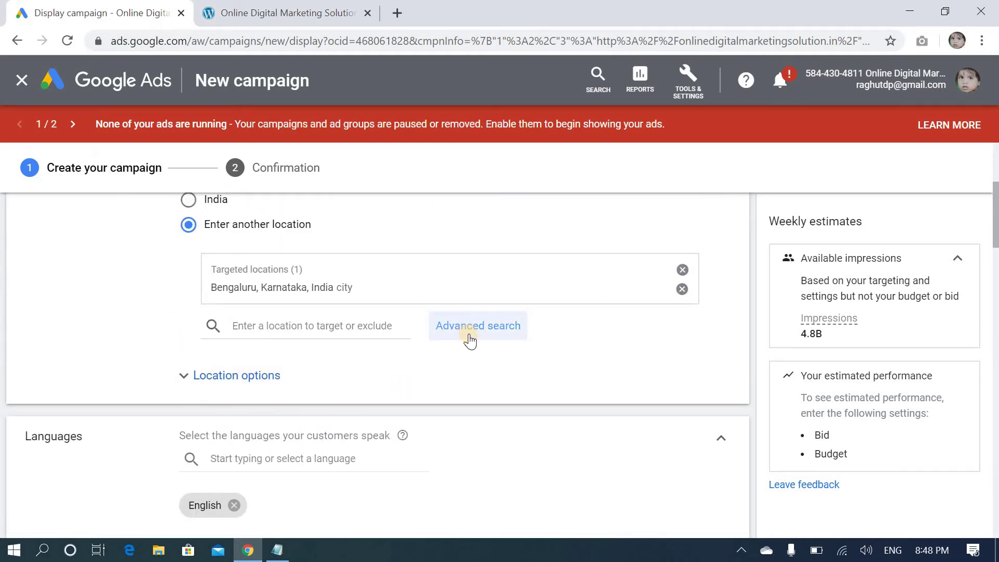
left_click(182, 376)
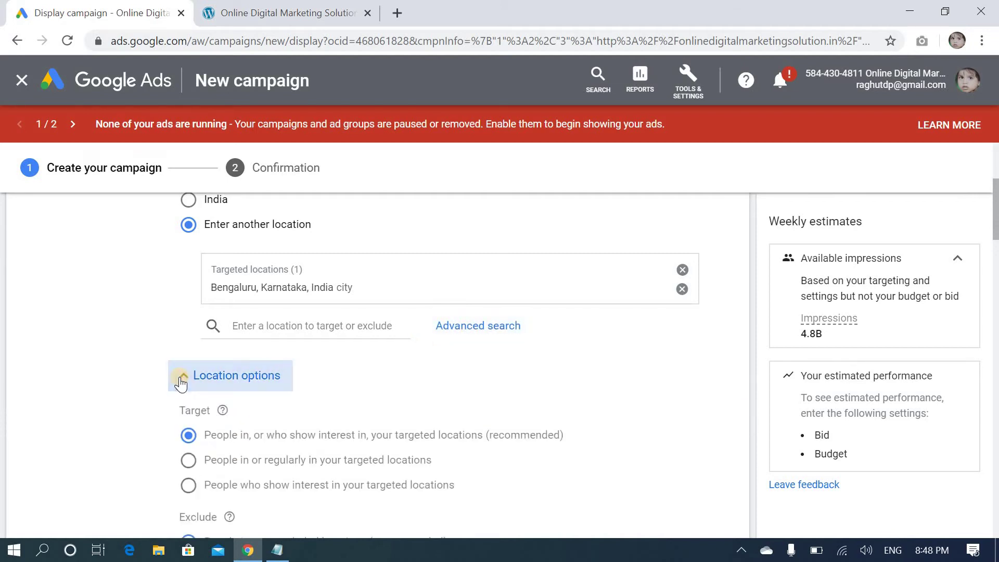
left_click(188, 460)
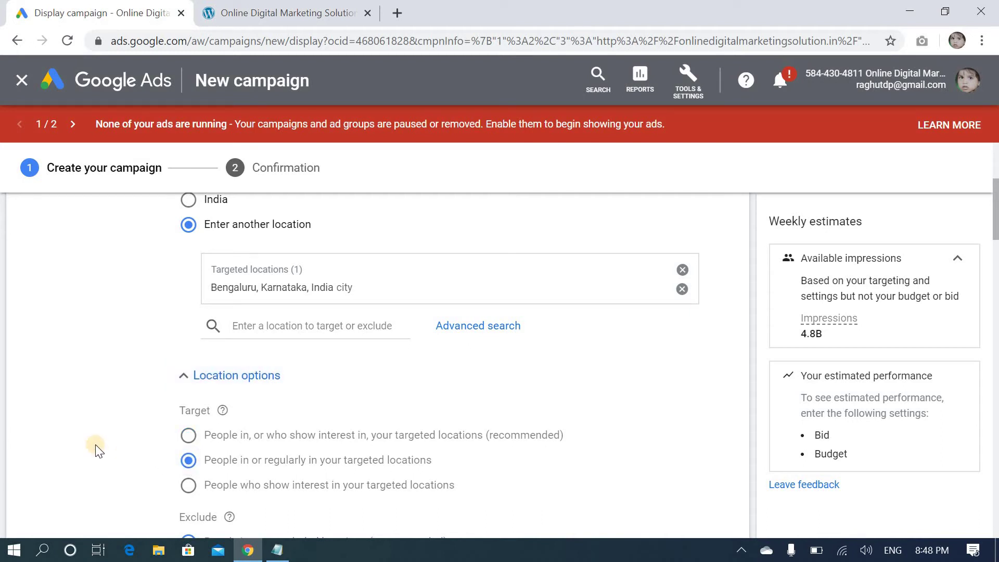
Set the bidding focus to Viewable impressions.
scroll(96, 446, "down", 5)
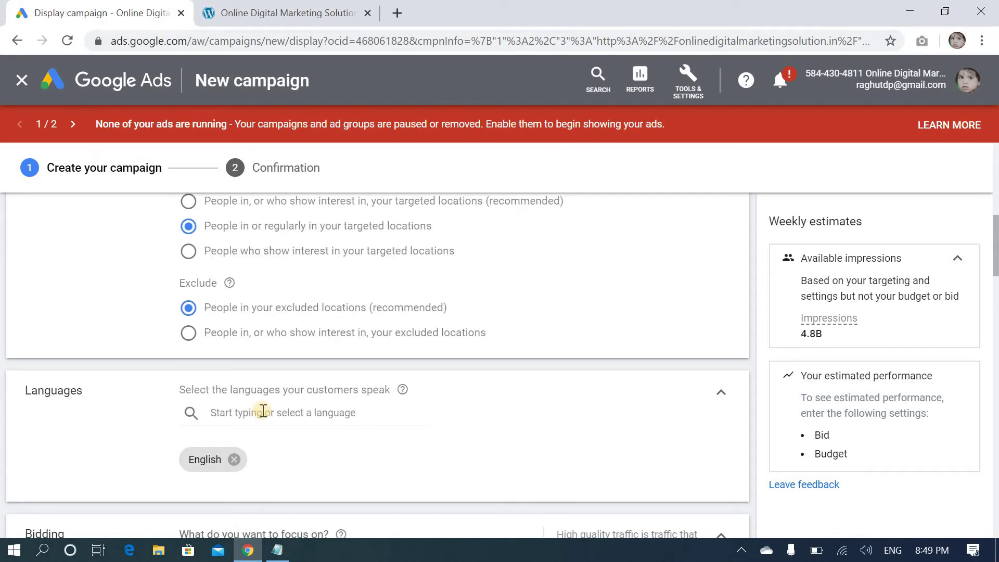
scroll(310, 444, "down", 5)
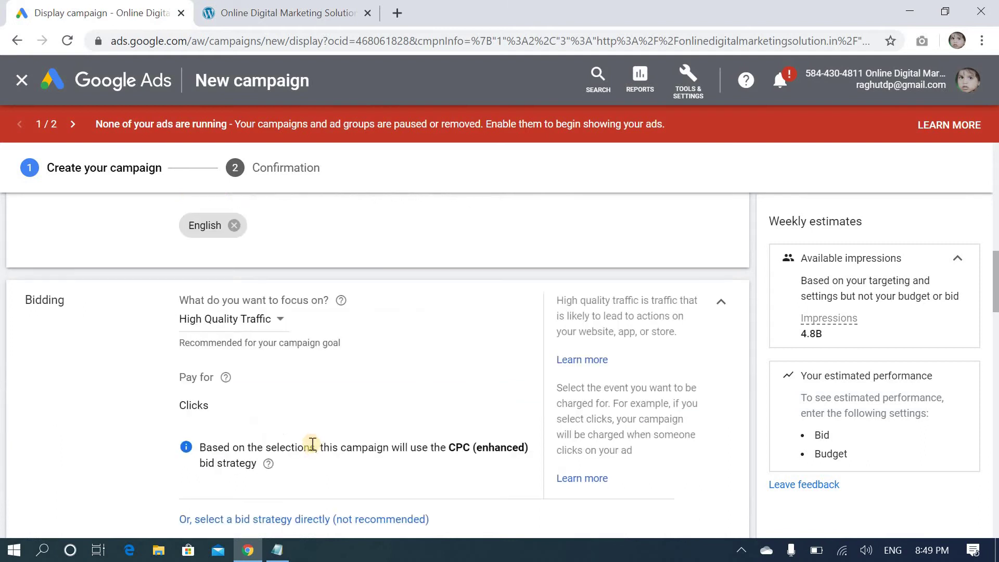
left_click(228, 326)
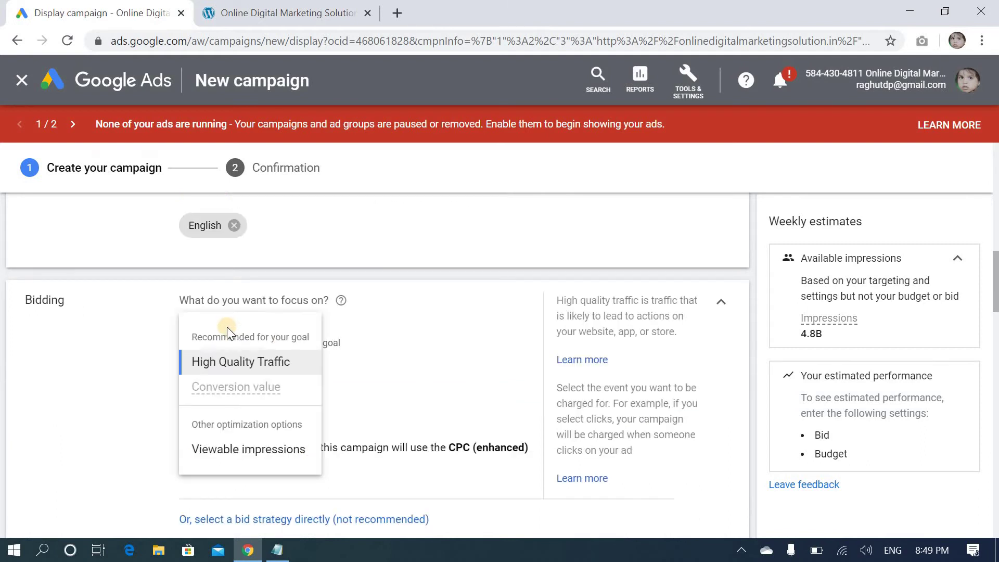
left_click(246, 451)
Set the average daily budget to ₹500.
scroll(158, 438, "down", 2)
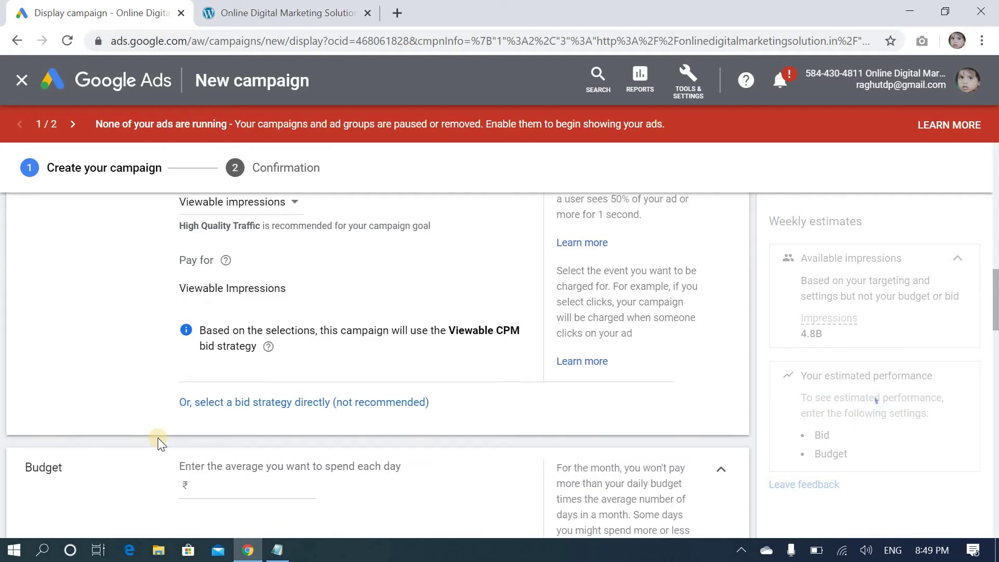
scroll(157, 438, "down", 4)
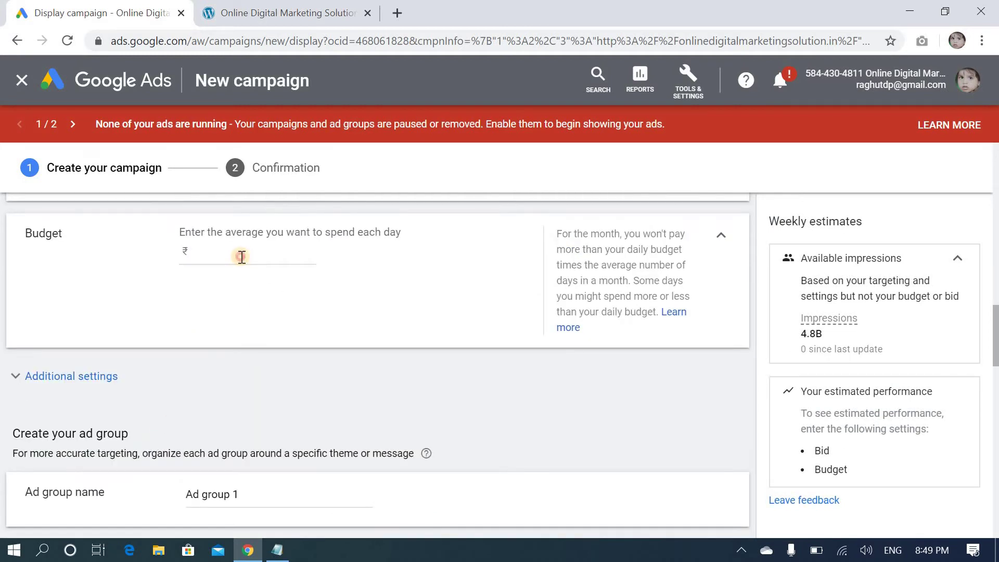
left_click(242, 257)
type("500")
Expand the additional settings and examine the ad rotation and ad schedule options.
left_click(16, 377)
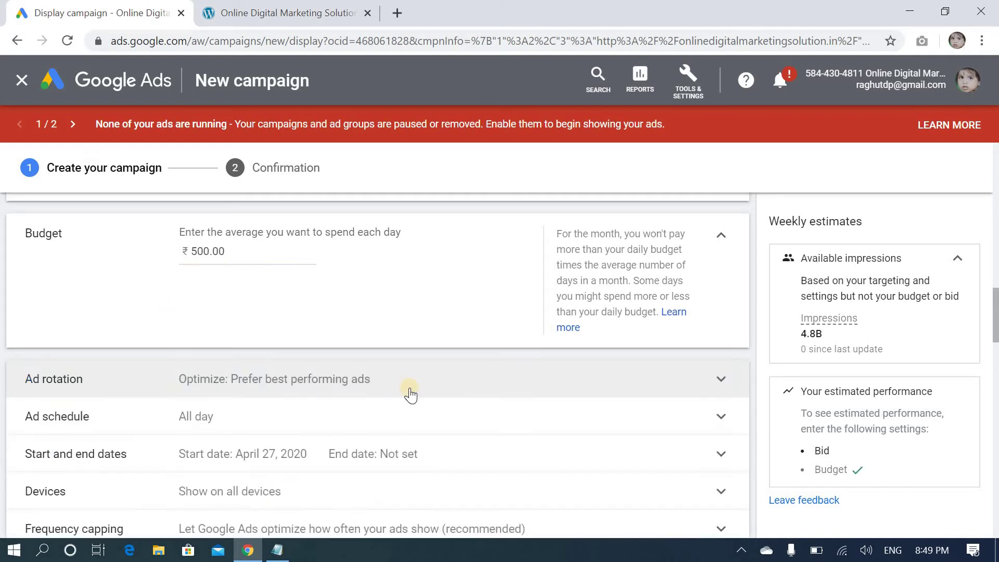
scroll(406, 393, "down", 2)
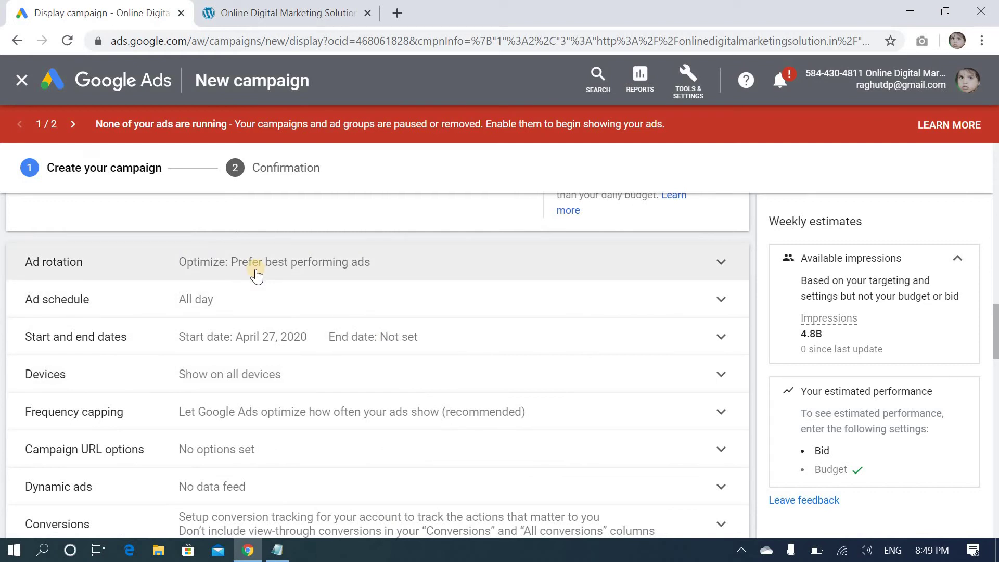
left_click(717, 271)
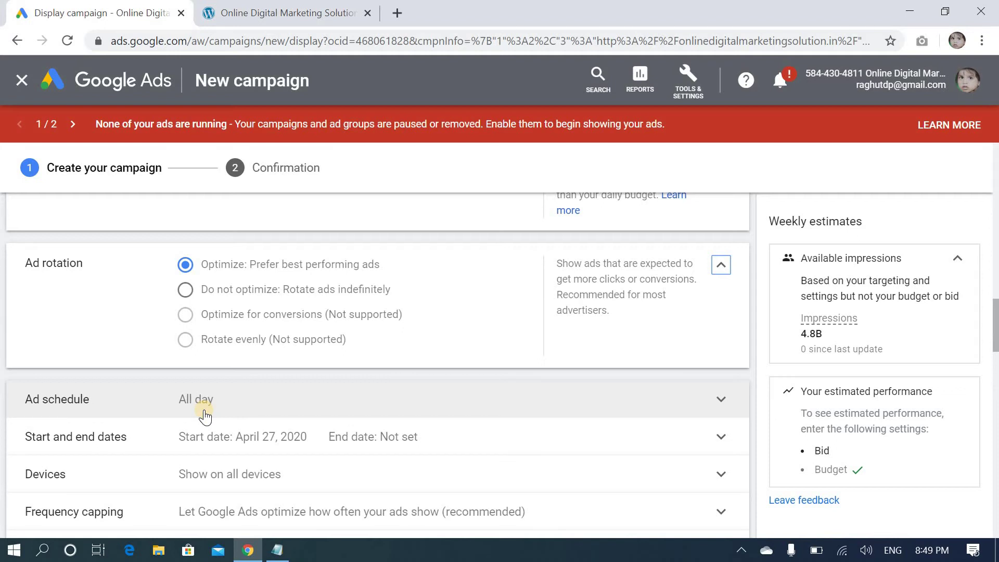
left_click(204, 414)
scroll(662, 452, "down", 5)
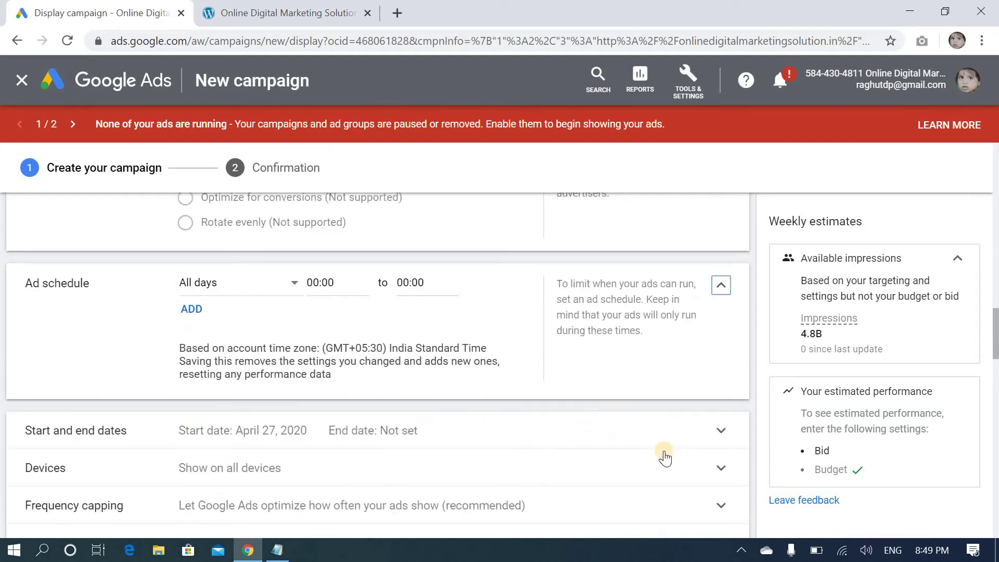
Set a frequency cap limiting impressions for the whole campaign to 5 per day.
scroll(396, 378, "up", 2)
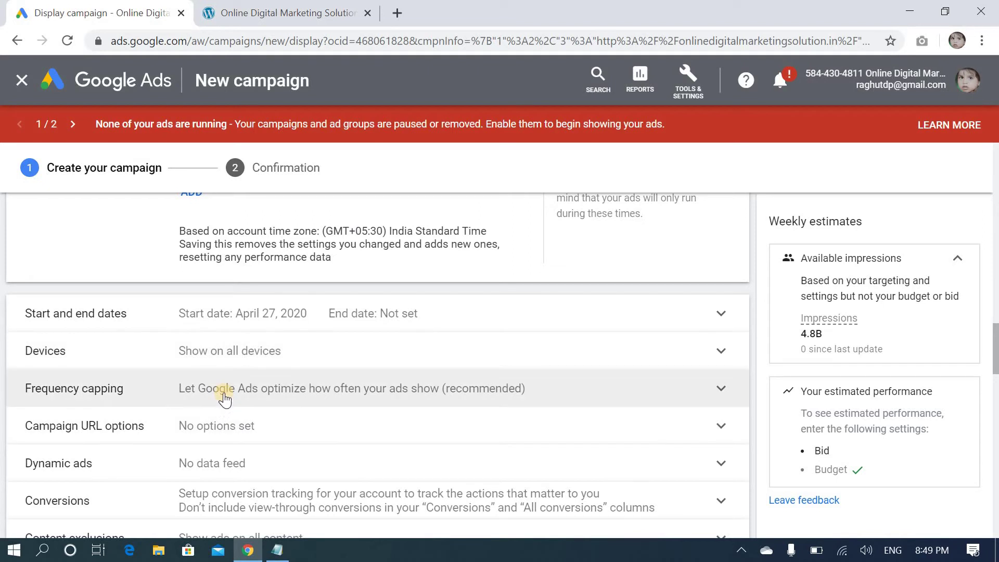
left_click(224, 398)
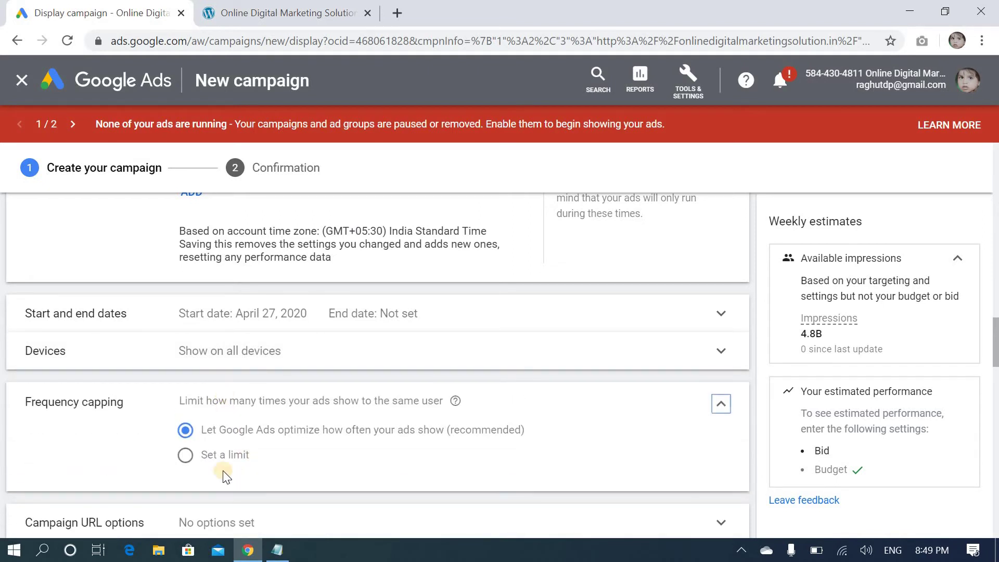
left_click(185, 456)
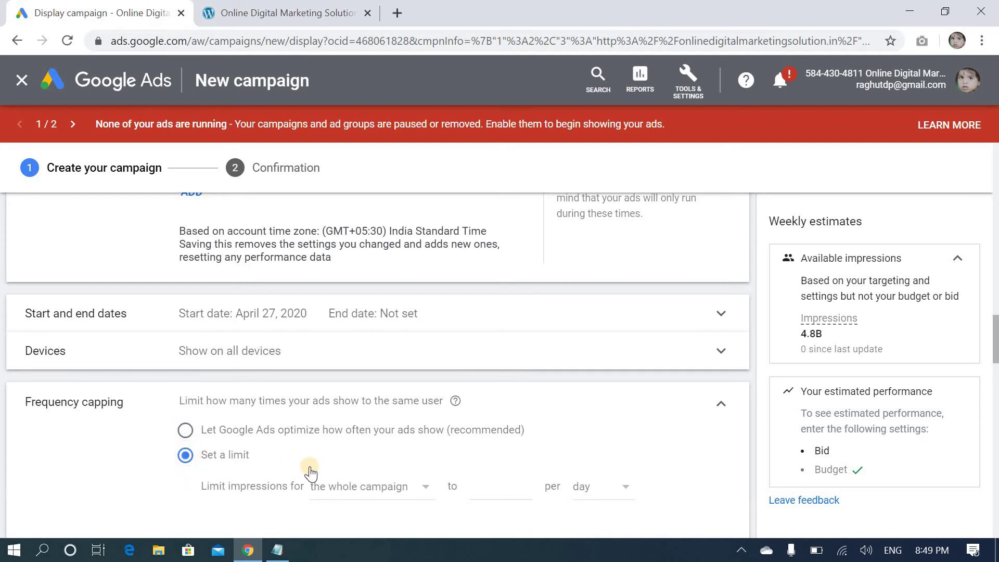
scroll(311, 474, "down", 2)
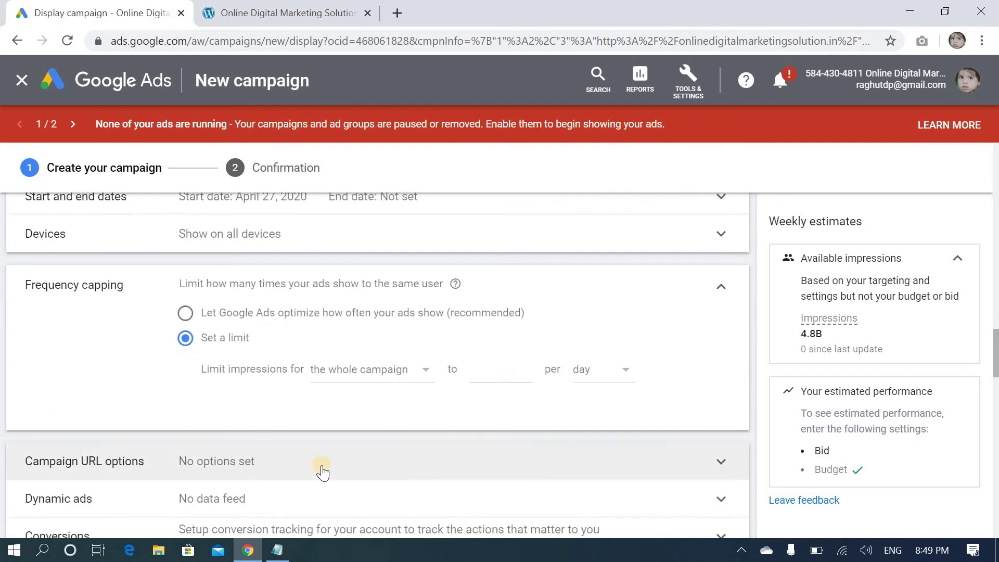
left_click(396, 374)
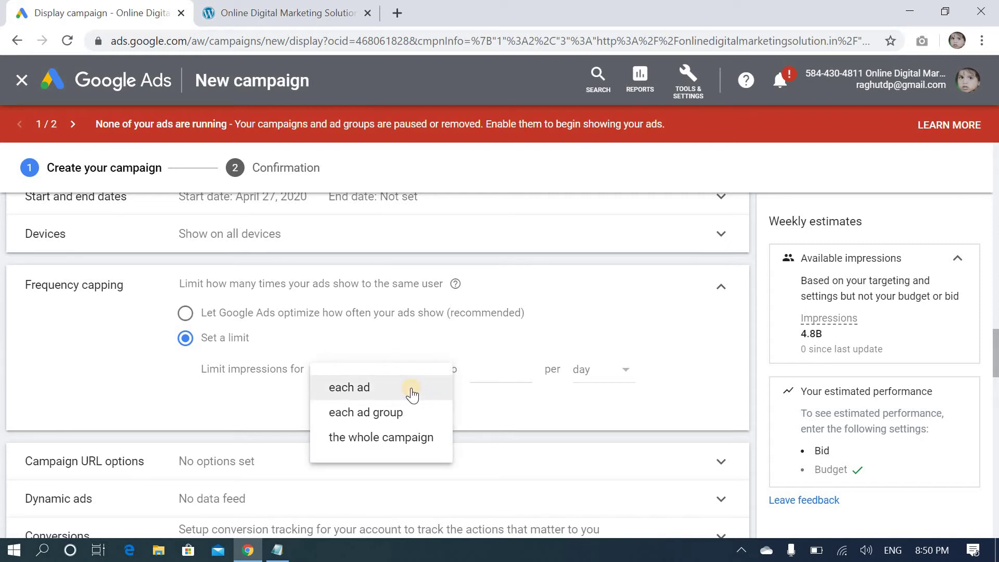
left_click(467, 401)
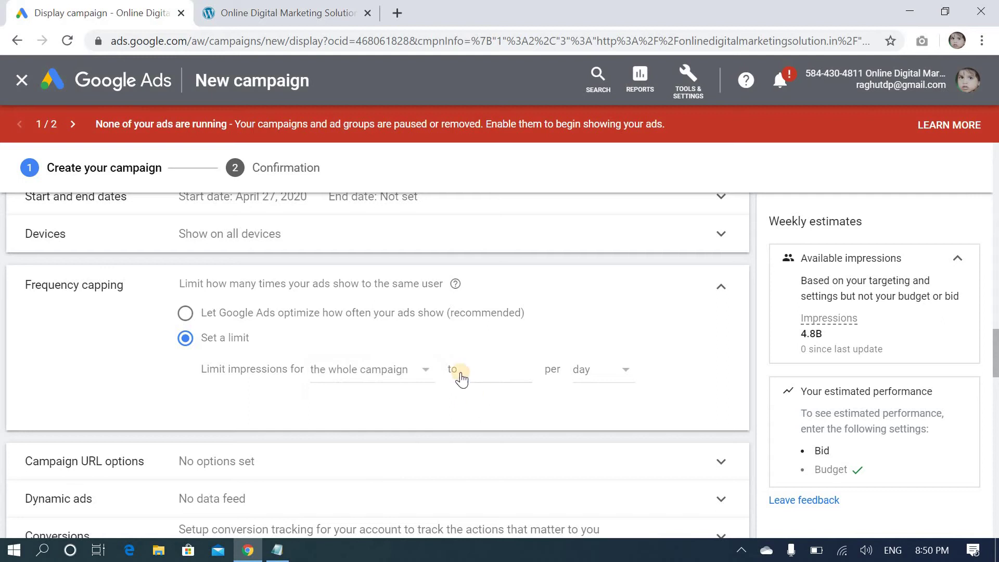
left_click(519, 374)
type("5")
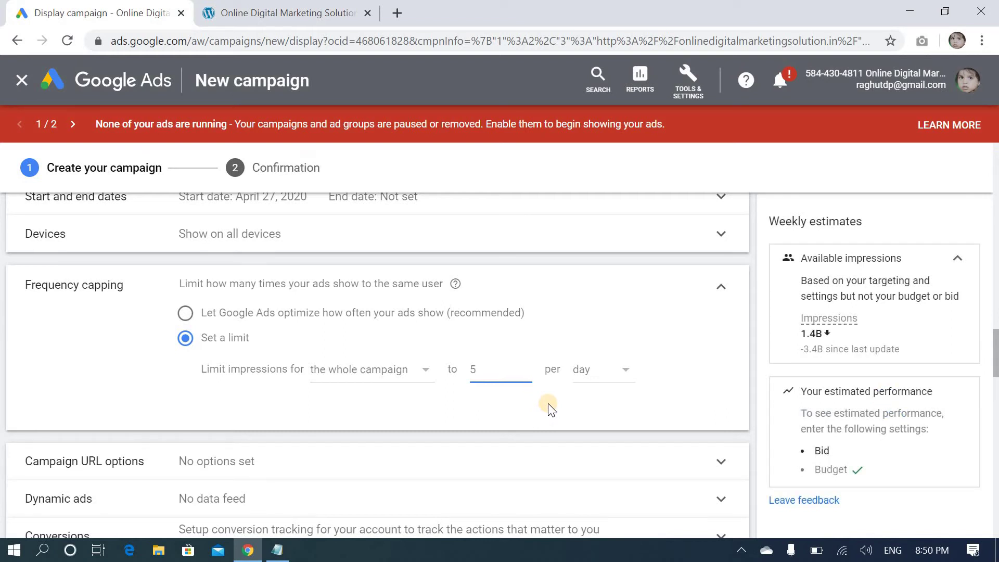
Rename the ad group as "Remarketing campaign".
scroll(541, 413, "down", 2)
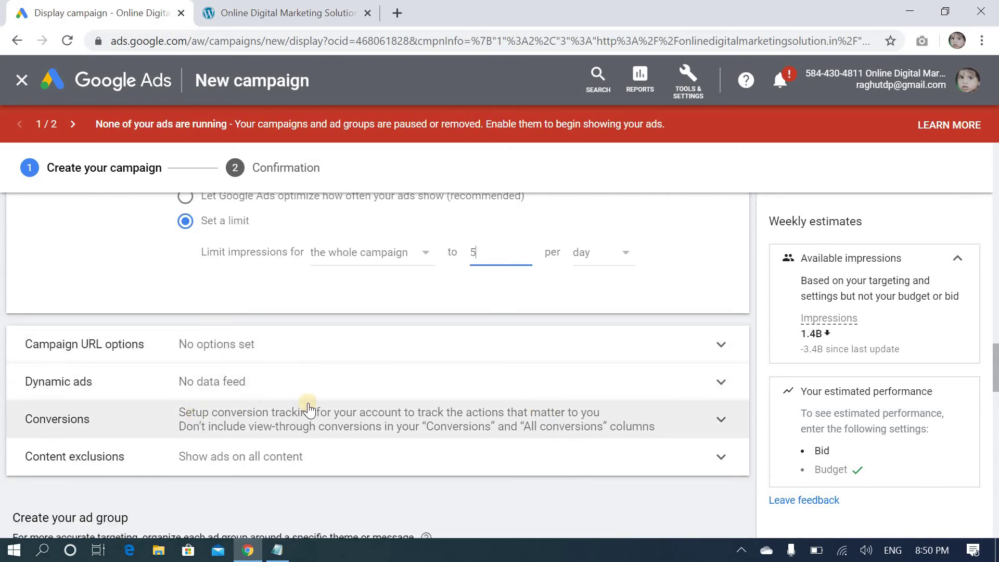
scroll(309, 408, "down", 4)
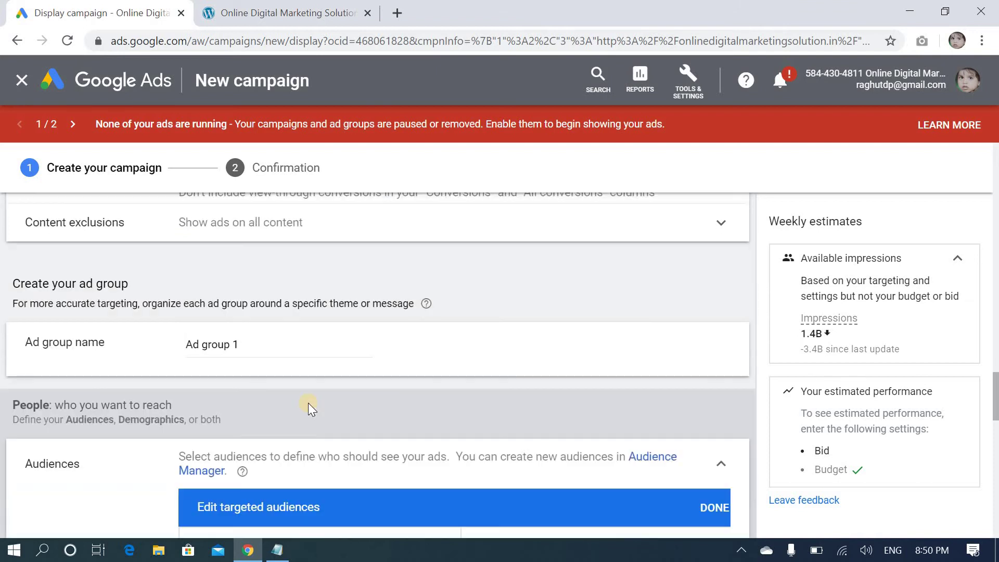
triple_click(171, 342)
key("BackSpace")
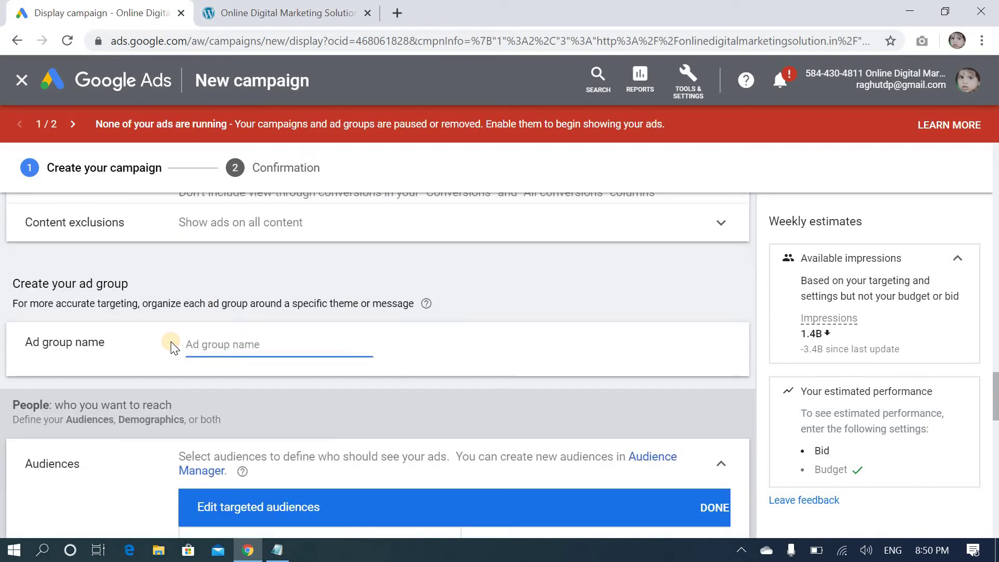
type("Remarketing camp")
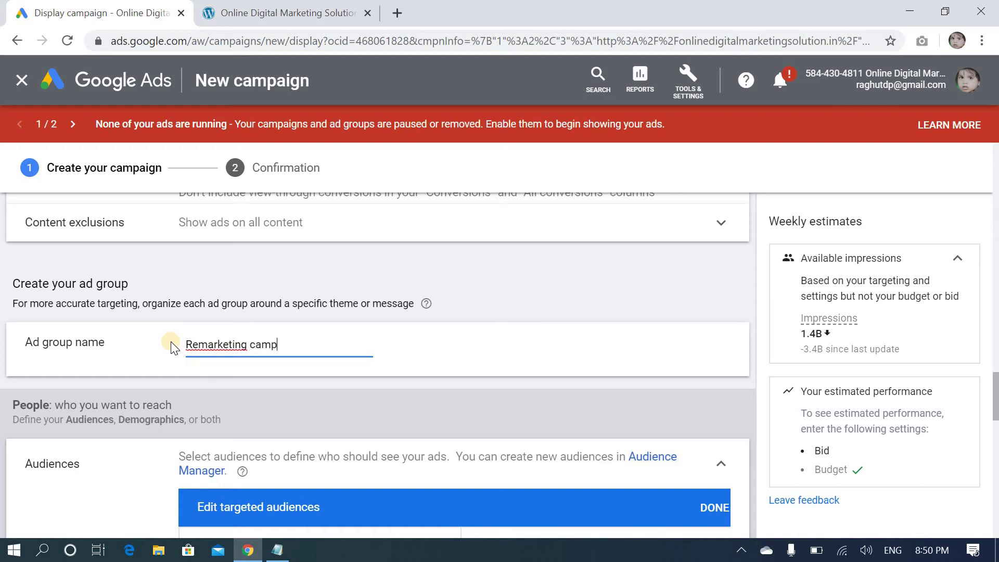
type("aign")
Target the "ODMS -Remarketing Code" website visitors list from the audiences based on interaction with the business.
scroll(133, 406, "down", 2)
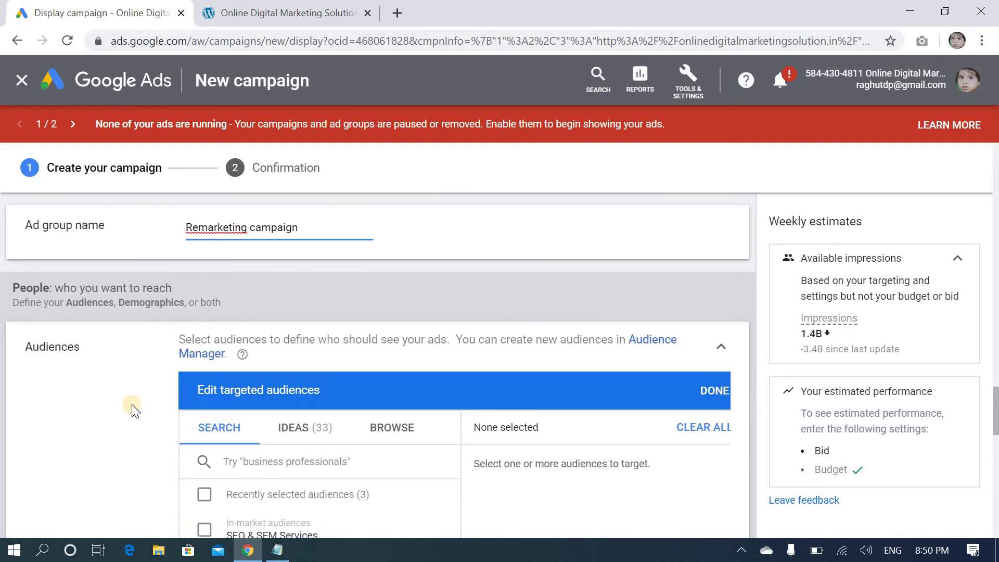
left_click(721, 346)
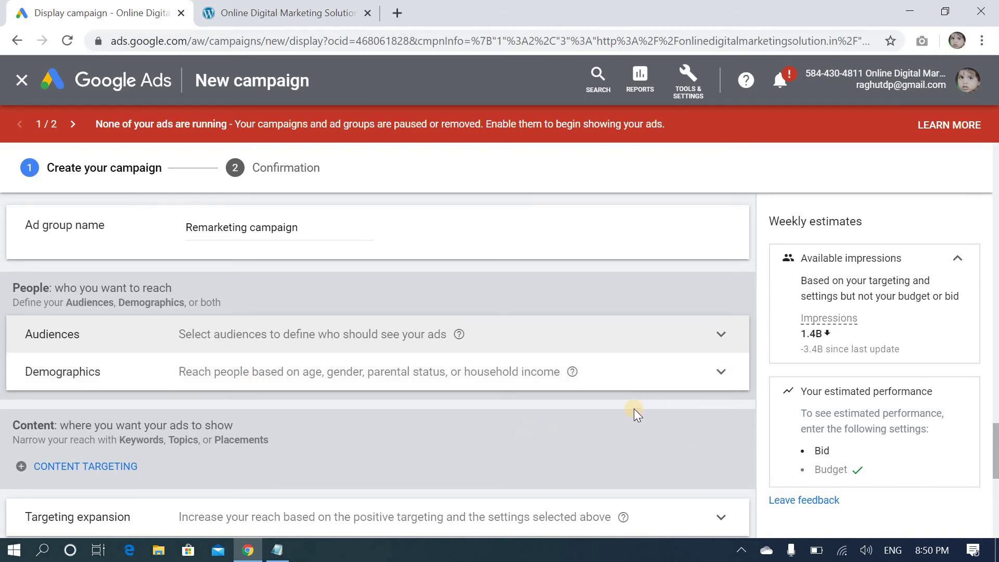
scroll(634, 410, "down", 2)
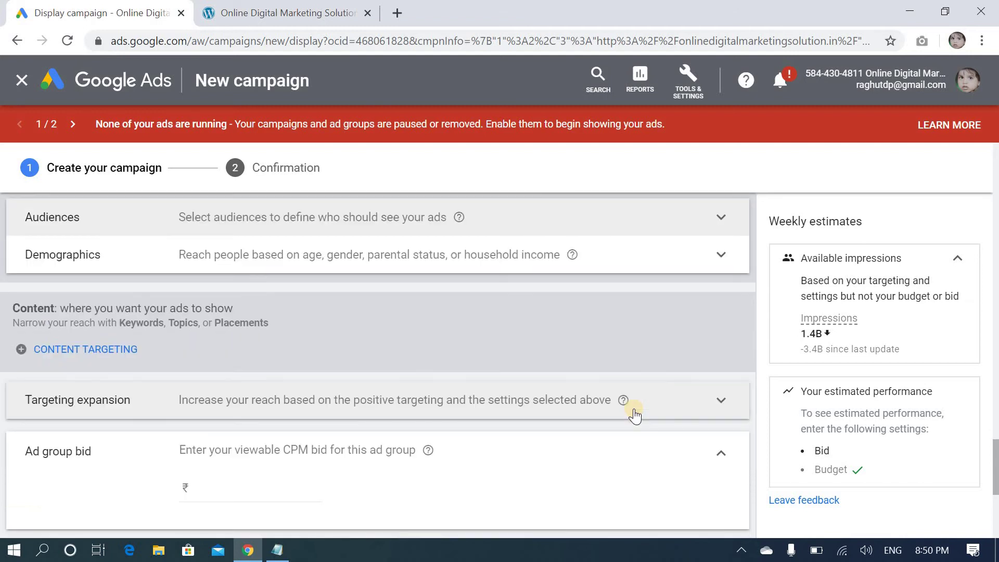
scroll(634, 415, "down", 2)
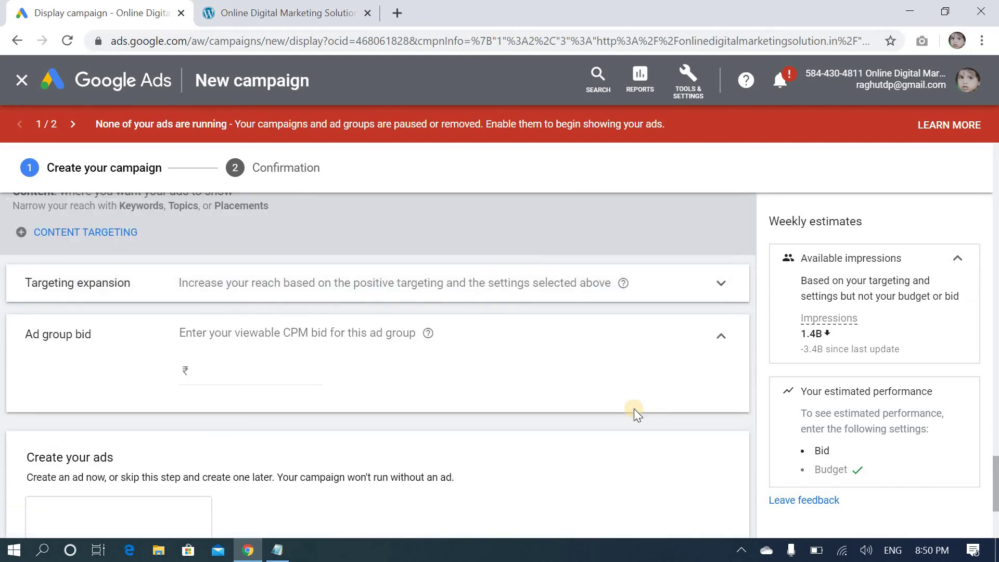
scroll(634, 409, "up", 2)
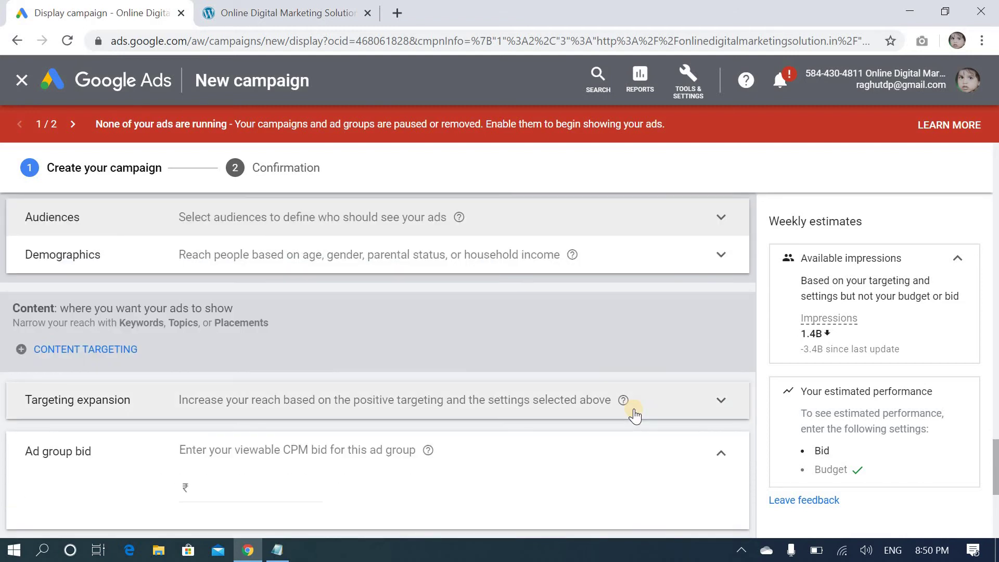
left_click(294, 218)
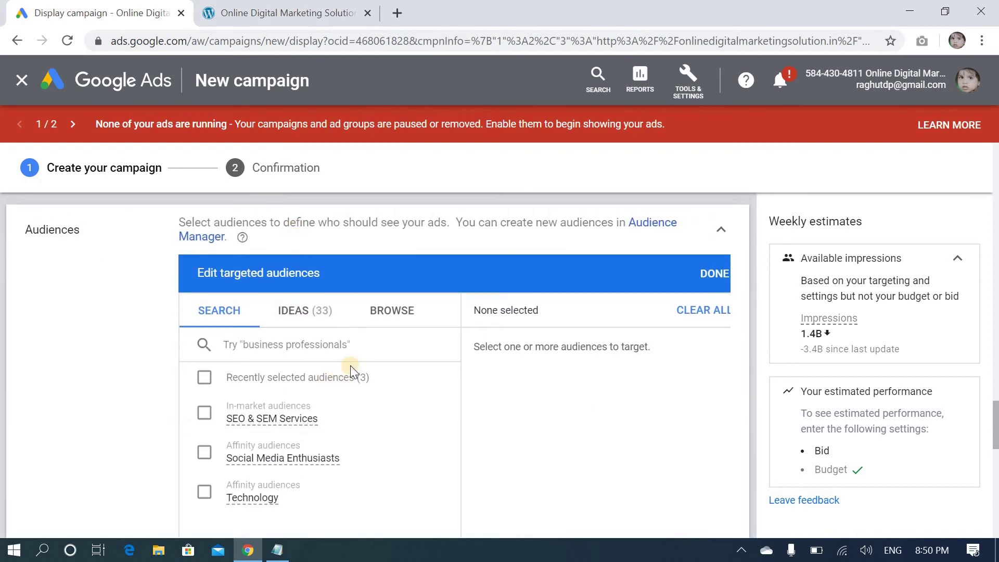
left_click(383, 315)
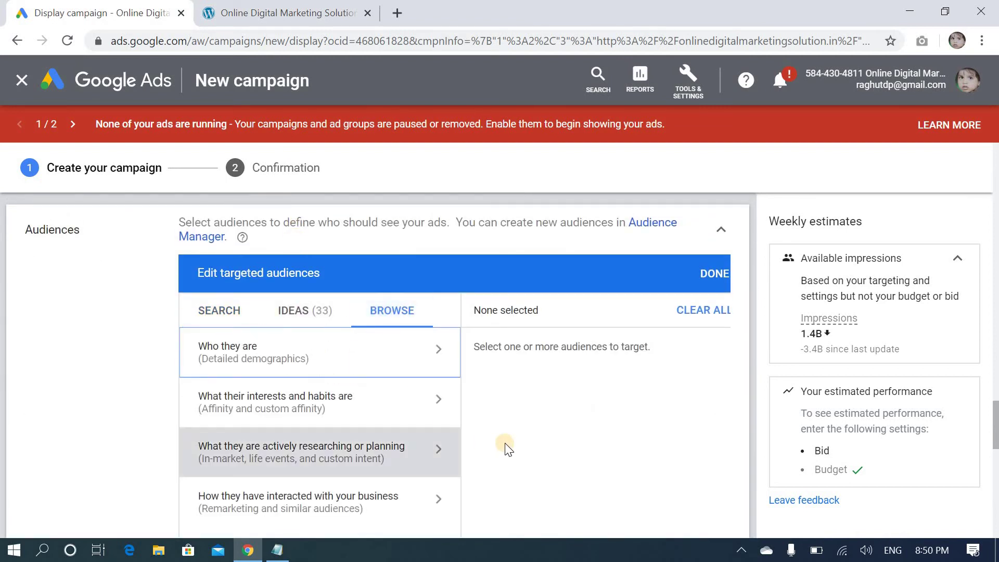
scroll(506, 448, "down", 2)
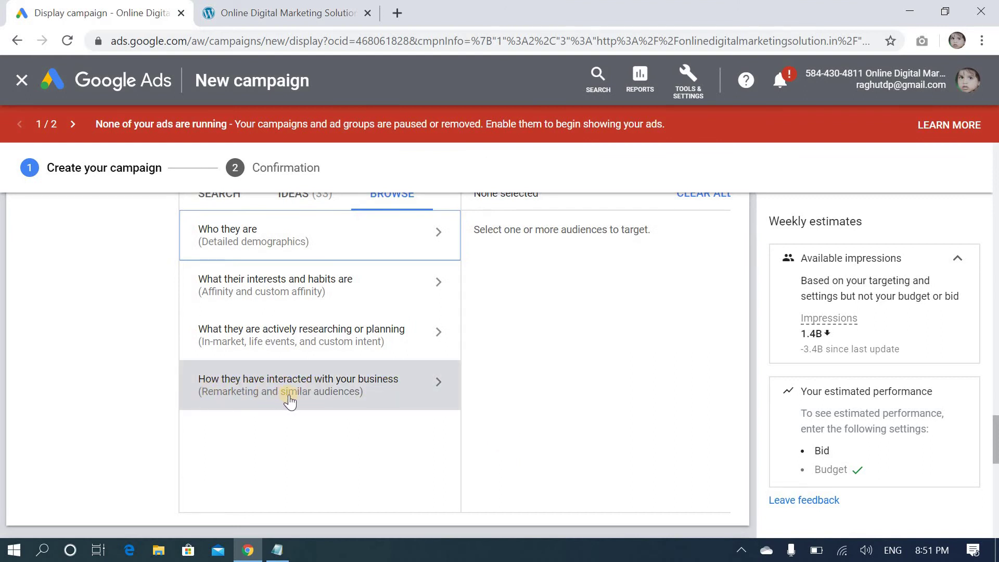
left_click(432, 377)
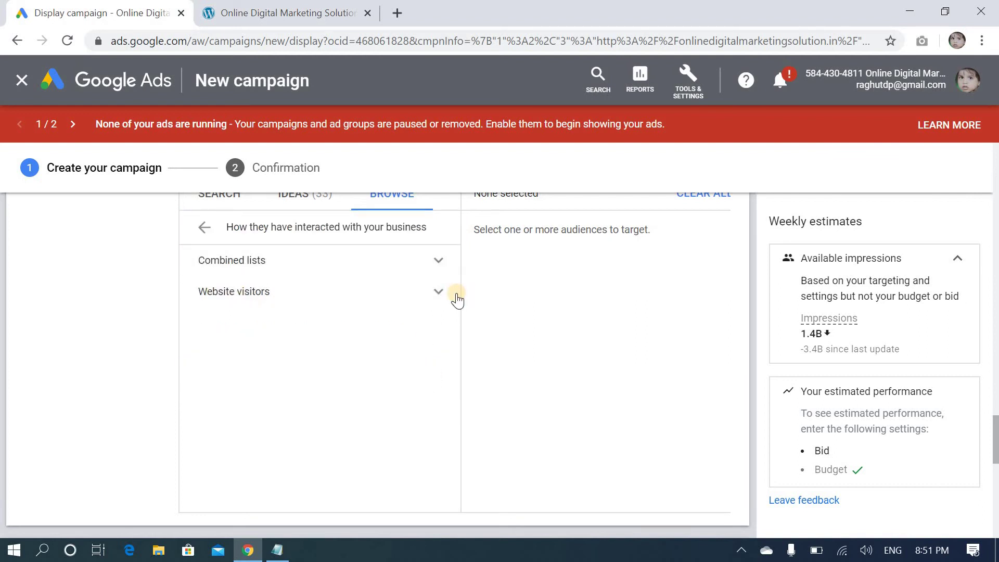
left_click(440, 296)
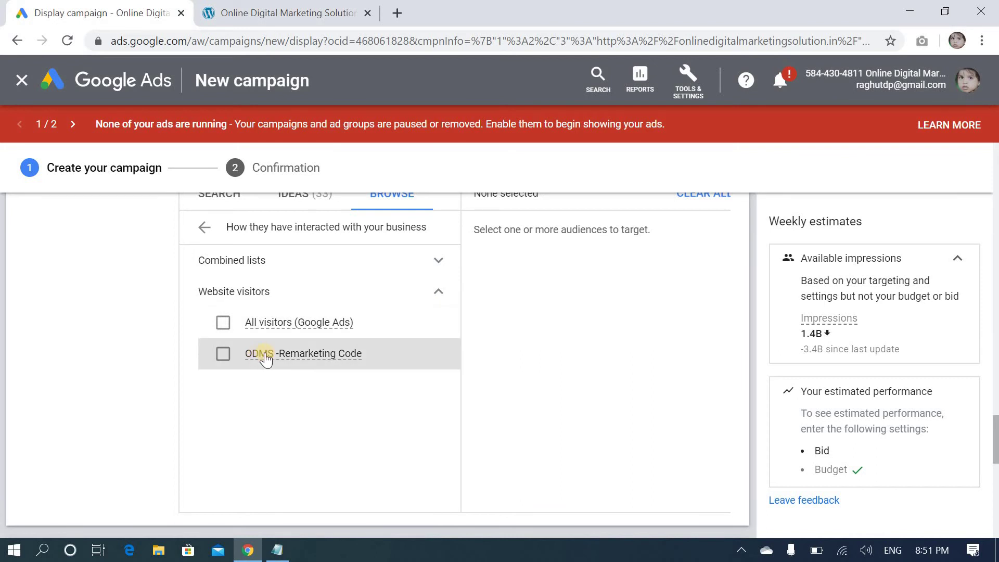
left_click(225, 357)
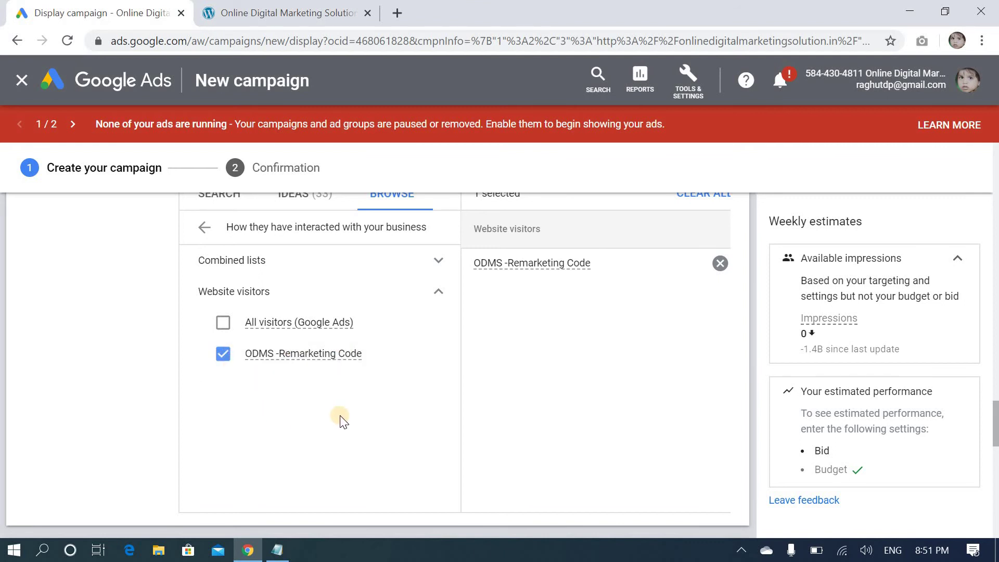
Set the ad group's viewable CPM bid to ₹5.
scroll(343, 447, "down", 3)
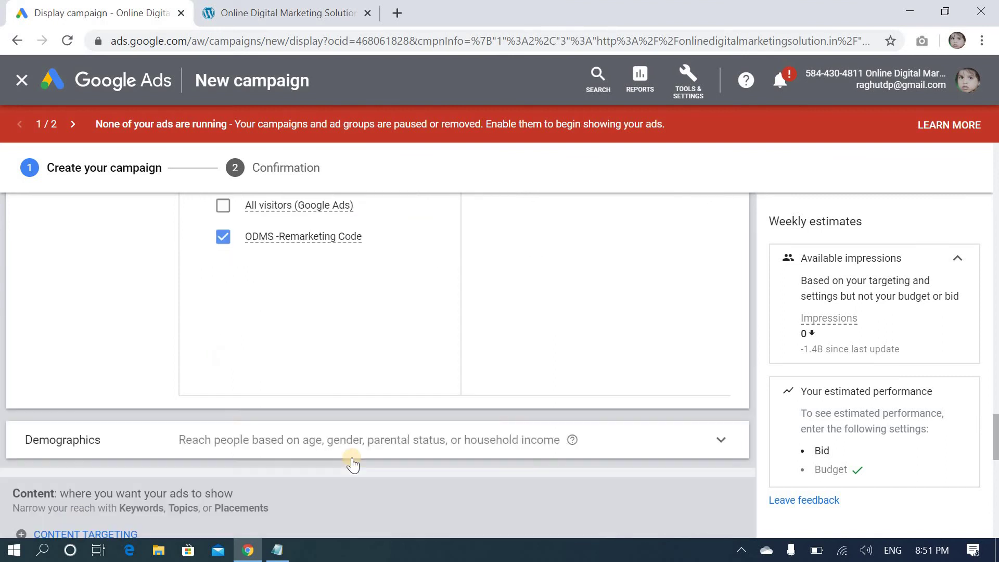
scroll(351, 458, "down", 5)
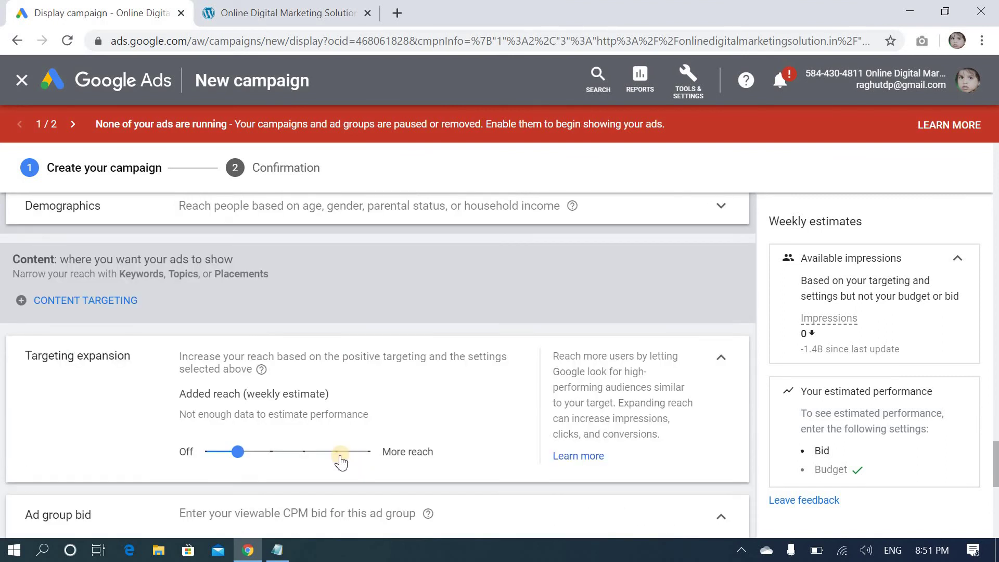
scroll(341, 460, "down", 4)
scroll(339, 457, "down", 4)
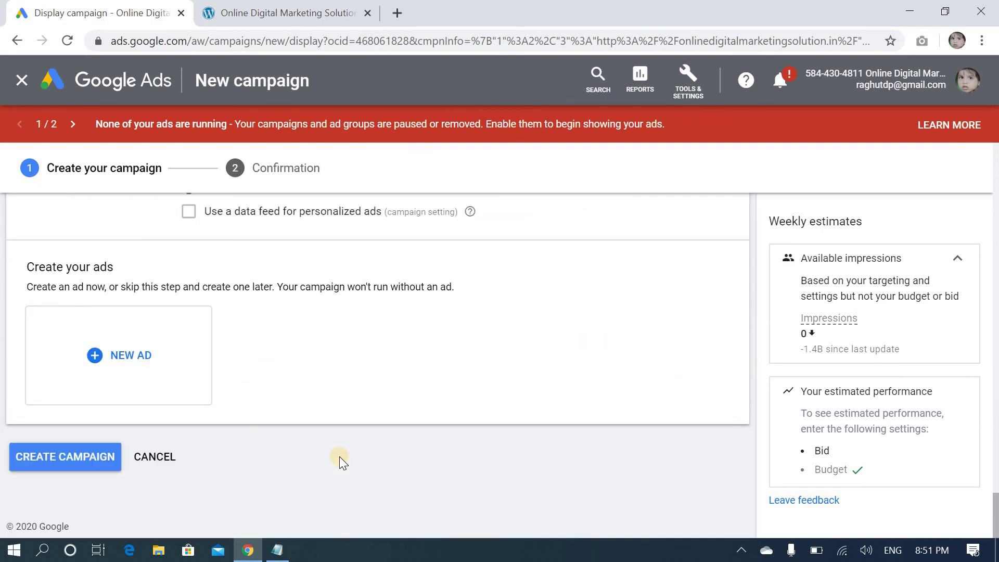
scroll(335, 442, "up", 5)
left_click(236, 351)
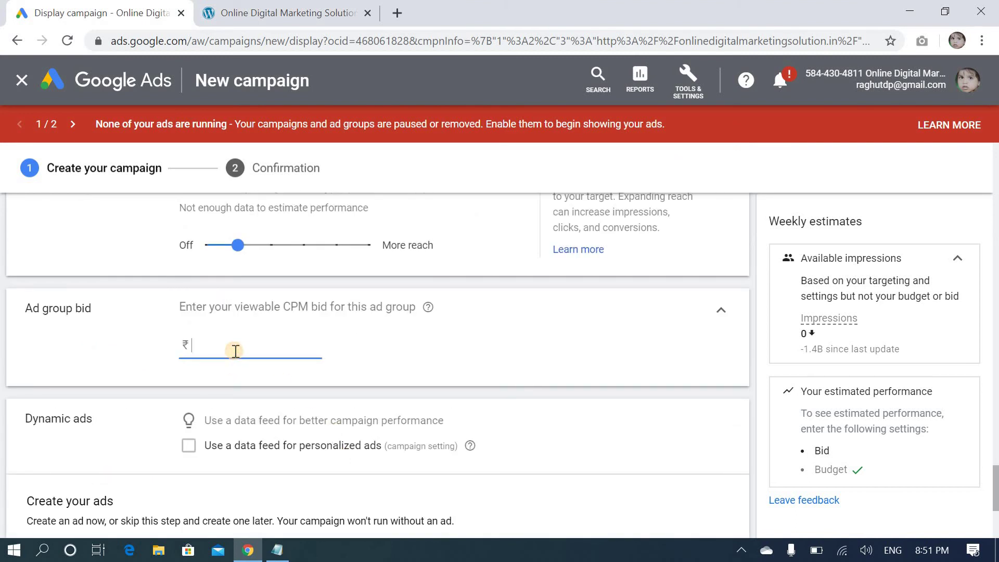
type("5")
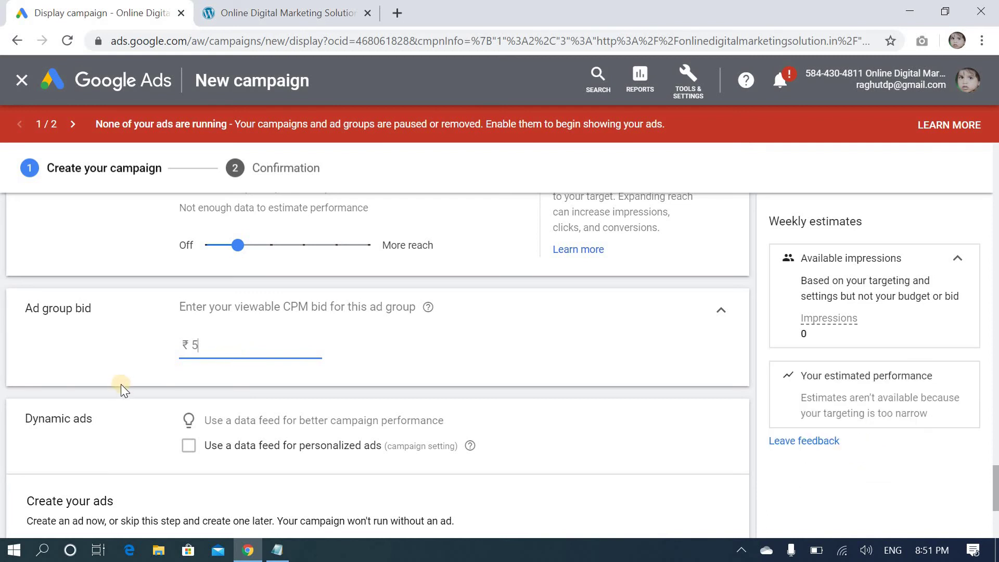
View the available new ad types, and create the campaign without adding an ad.
scroll(121, 384, "down", 4)
left_click(114, 356)
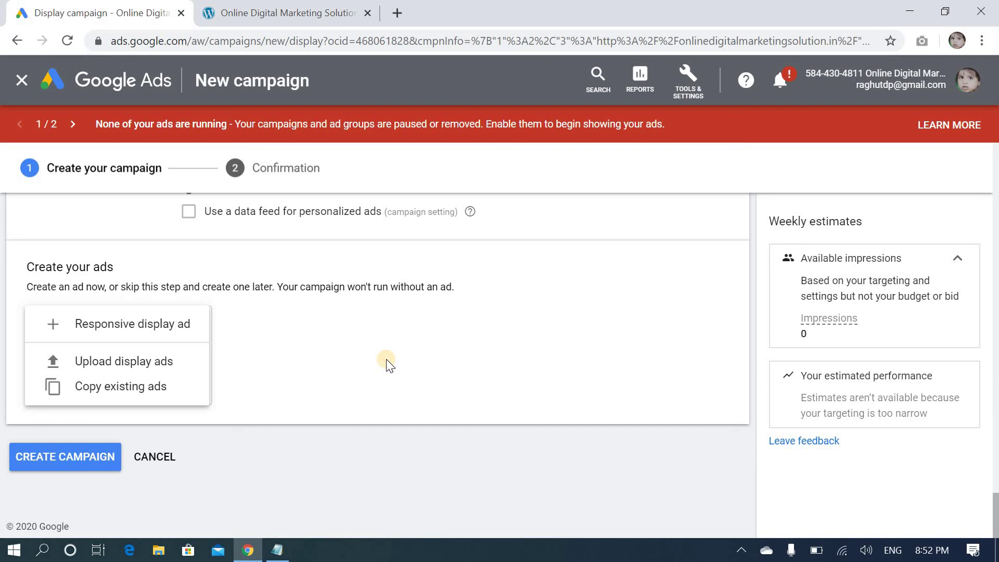
left_click(39, 460)
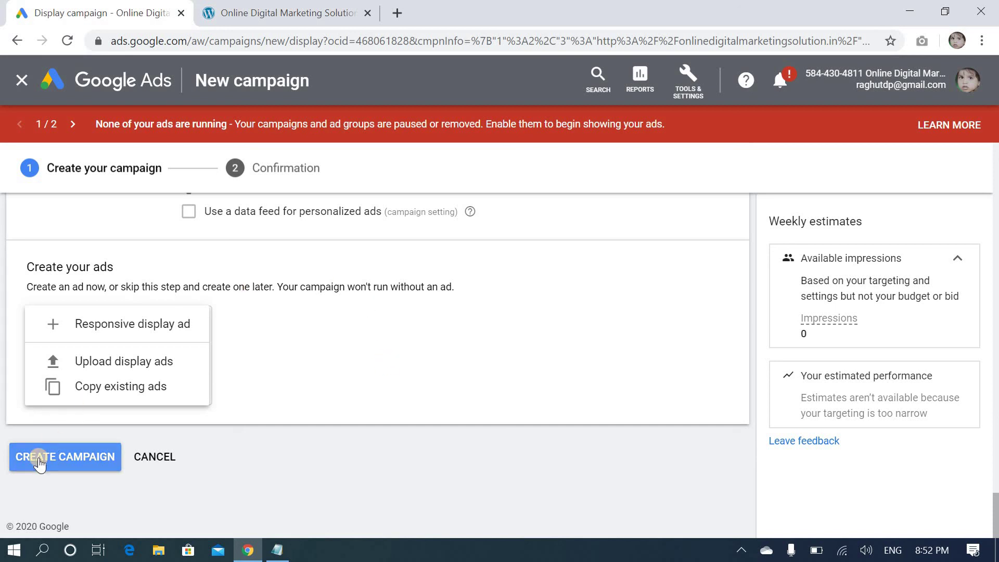